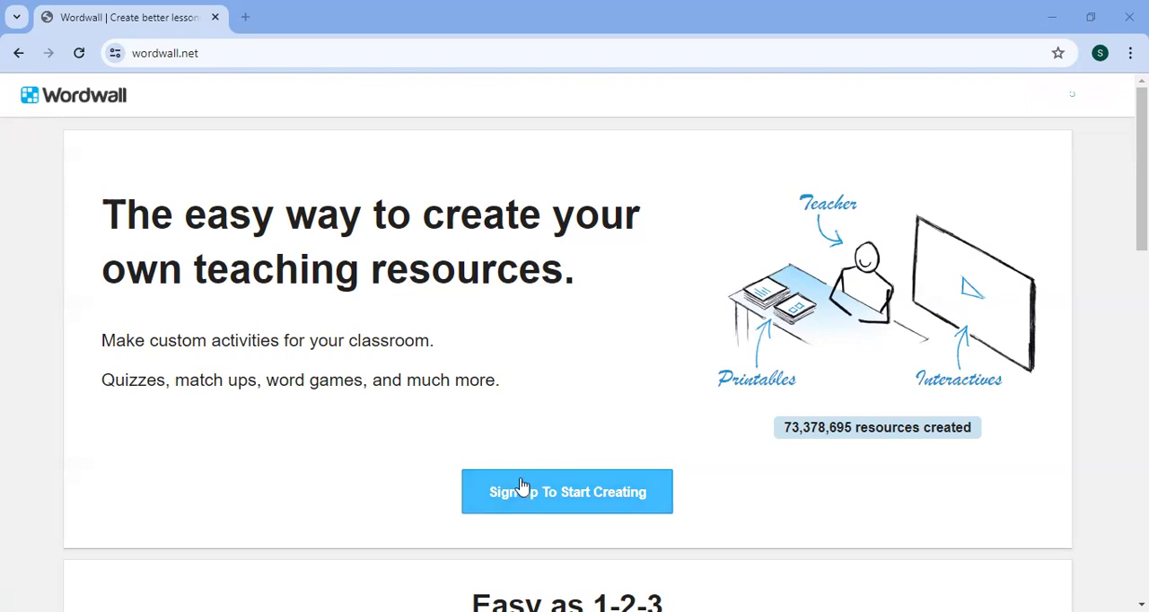
- Open the sign-up page for a Basic account and switch the site language to Indonesia
{"action": "left_click", "coordinate": [544, 499]}
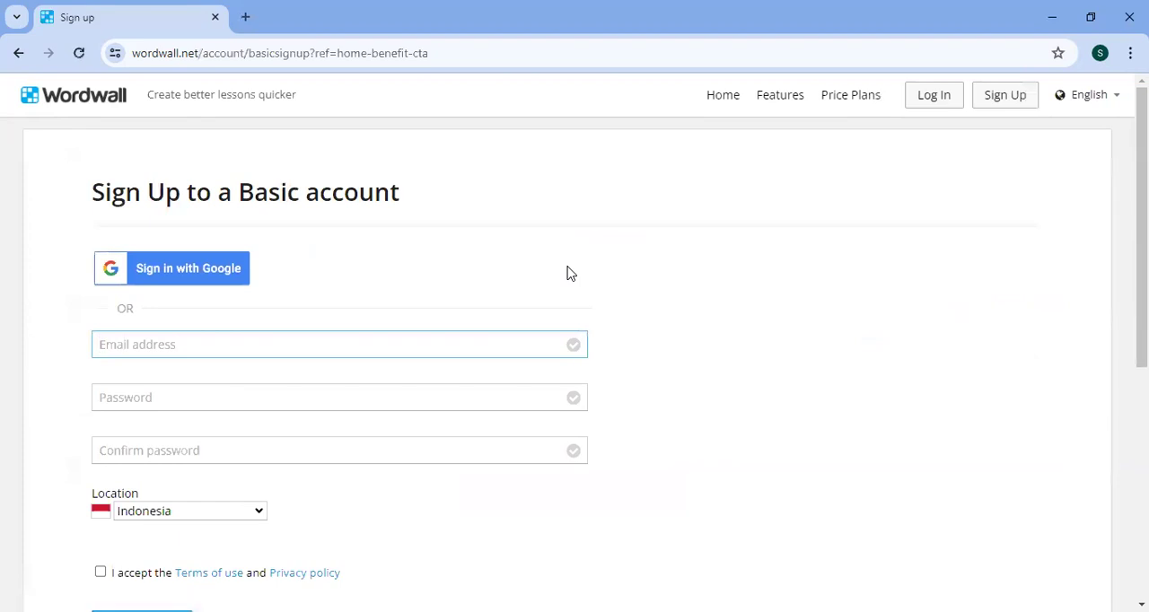
{"action": "left_click", "coordinate": [1111, 96]}
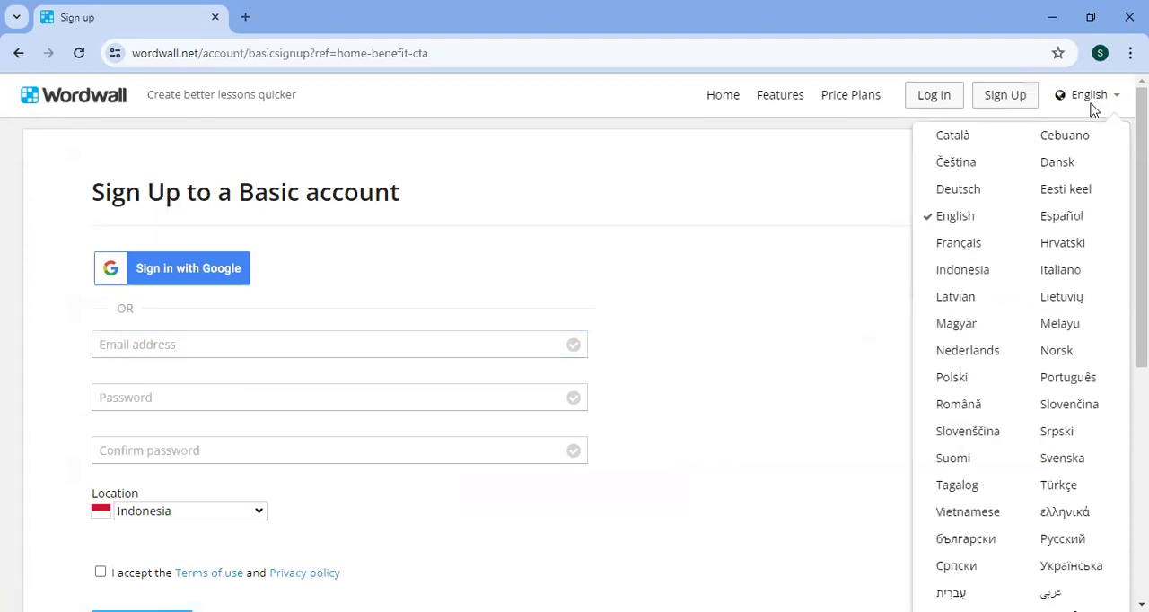
{"action": "left_click", "coordinate": [979, 271]}
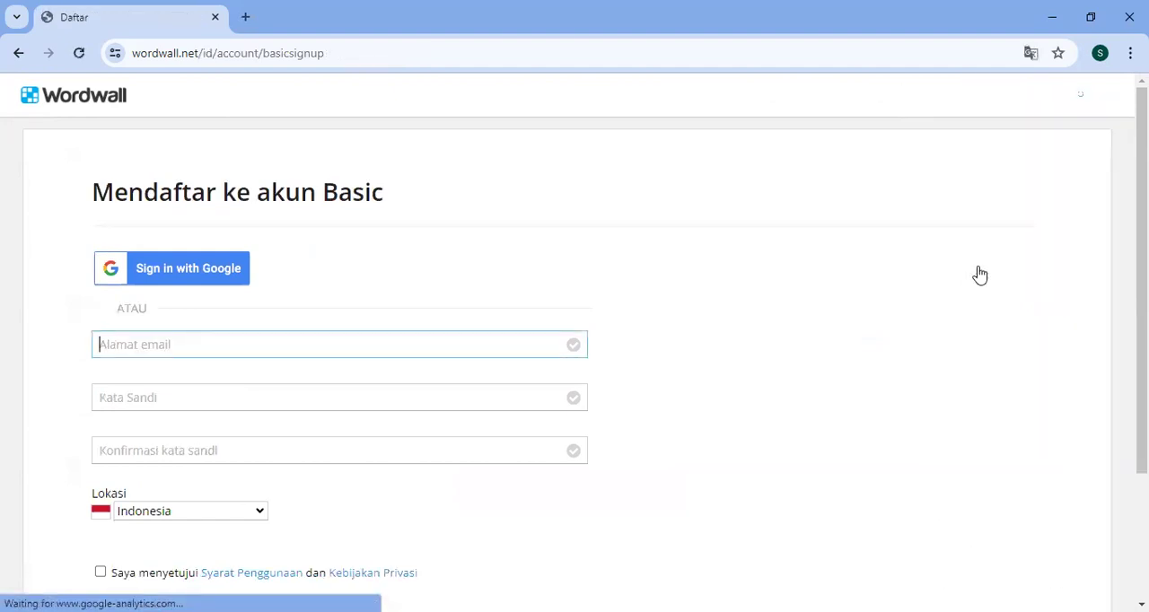
- Sign up to Wordwall with the existing Google account and approve continuing to Wordwall
{"action": "scroll", "coordinate": [799, 295], "scroll_direction": "down", "scroll_amount": 1}
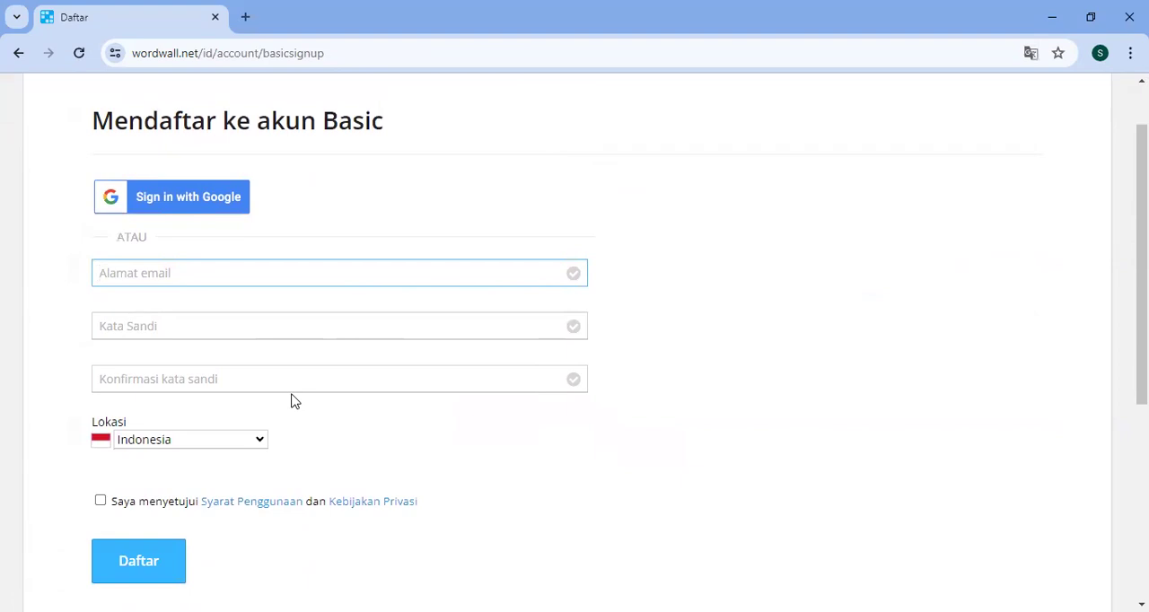
{"action": "scroll", "coordinate": [661, 302], "scroll_direction": "up", "scroll_amount": 1}
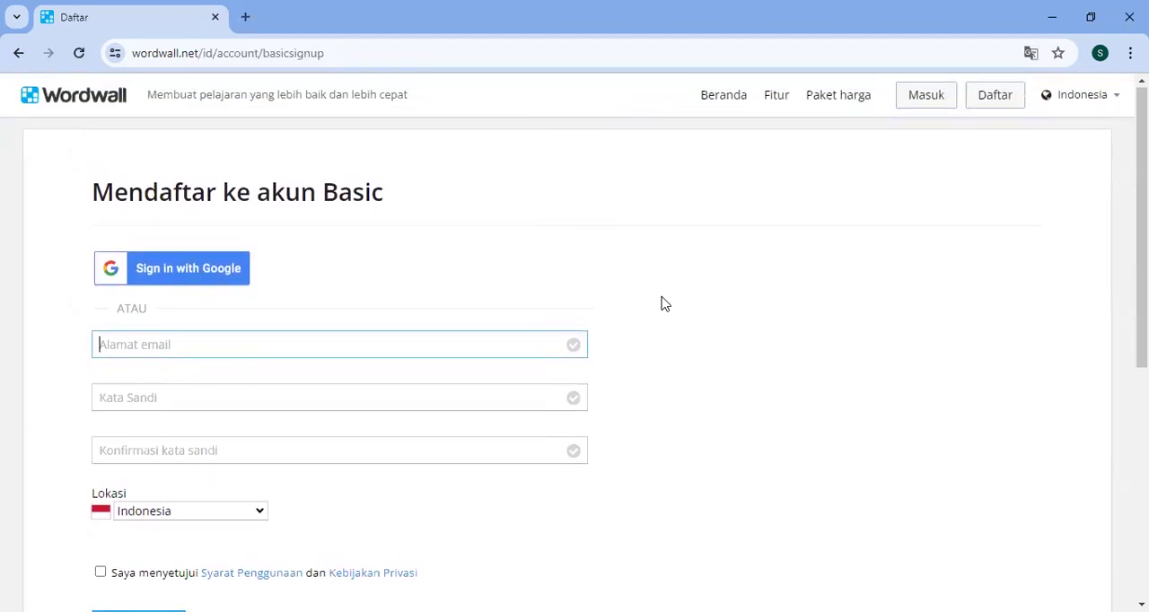
{"action": "left_click", "coordinate": [191, 272]}
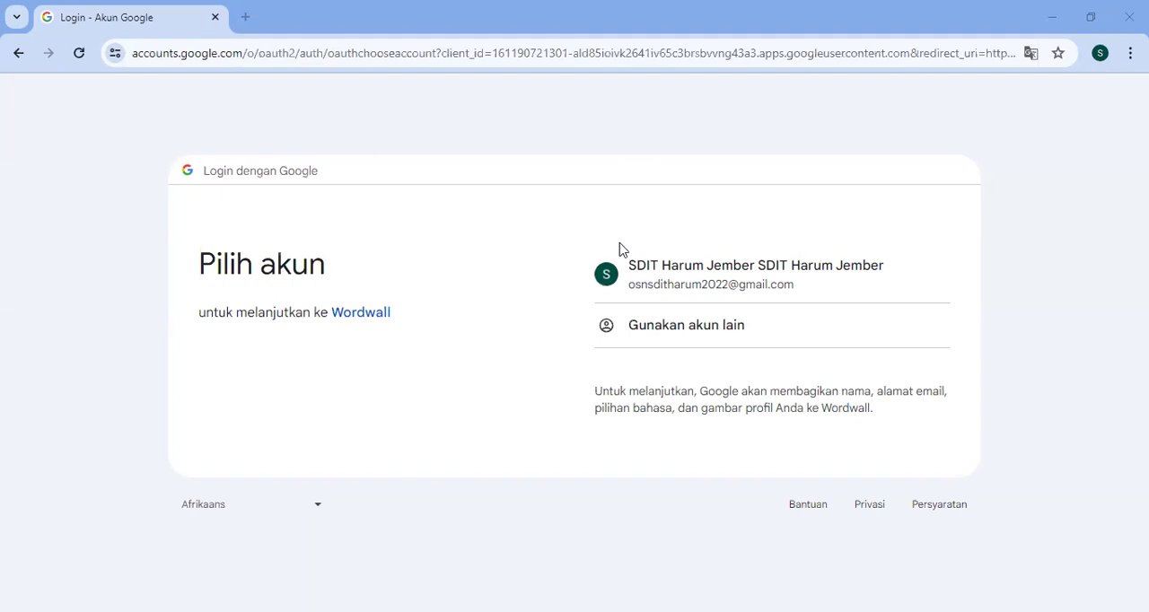
{"action": "left_click", "coordinate": [689, 280]}
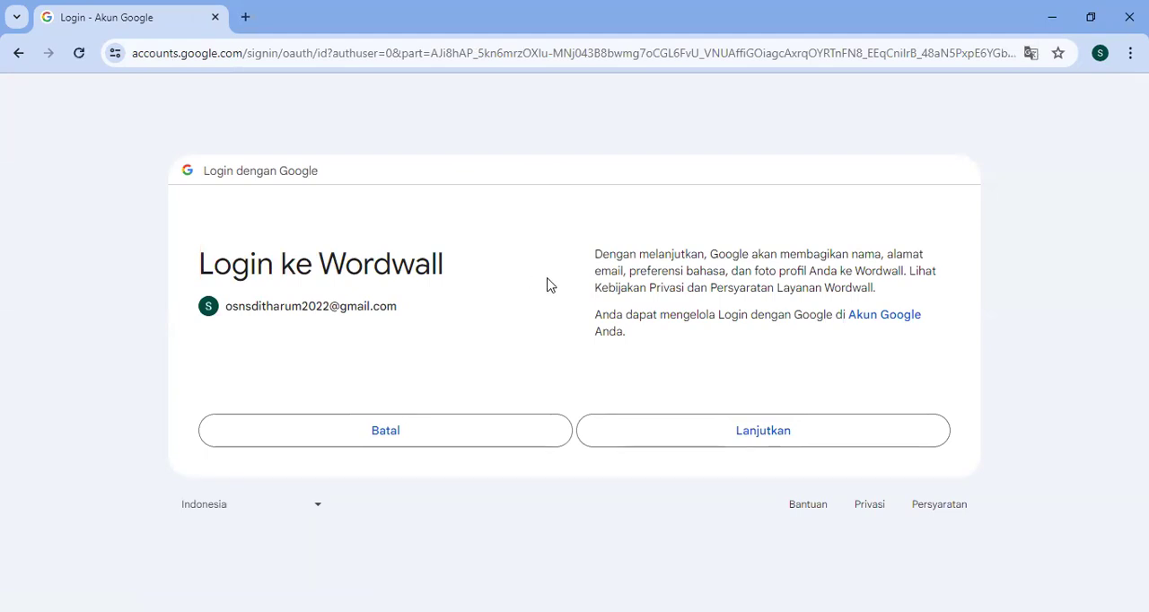
{"action": "left_click", "coordinate": [725, 434]}
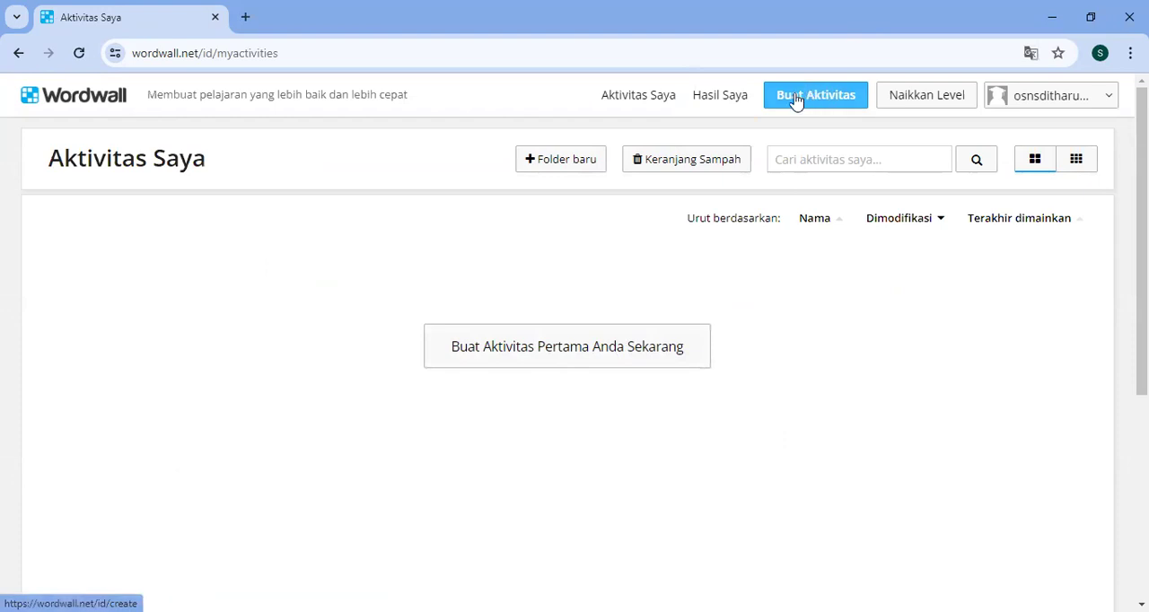
- Start the first activity using the Pengejaran dalam labirin template
{"action": "left_click", "coordinate": [631, 352]}
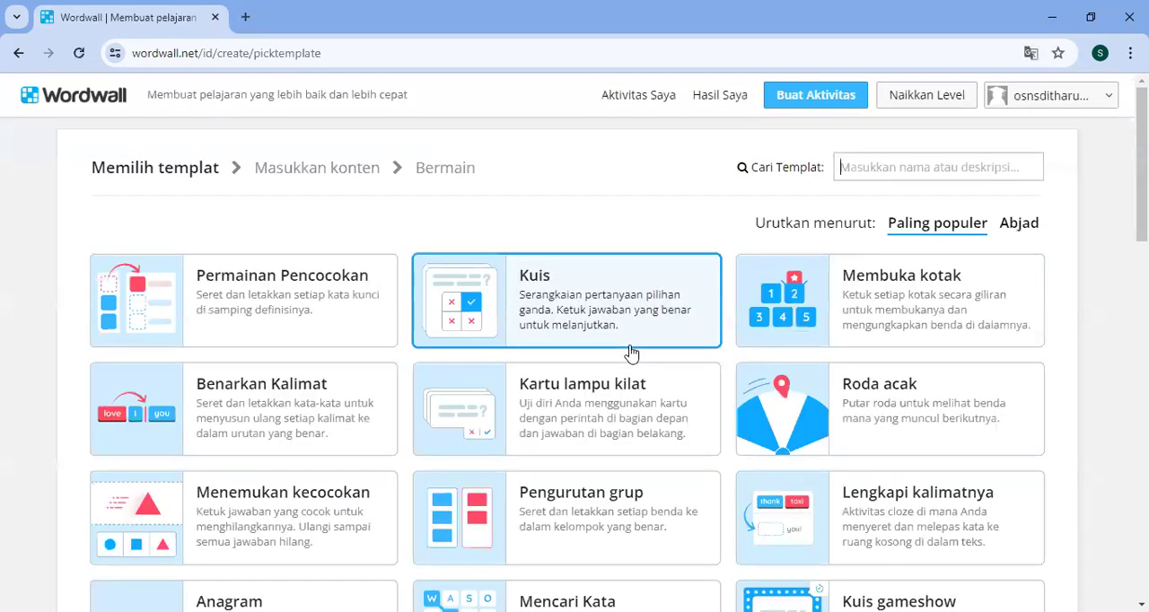
{"action": "scroll", "coordinate": [558, 228], "scroll_direction": "down", "scroll_amount": 3}
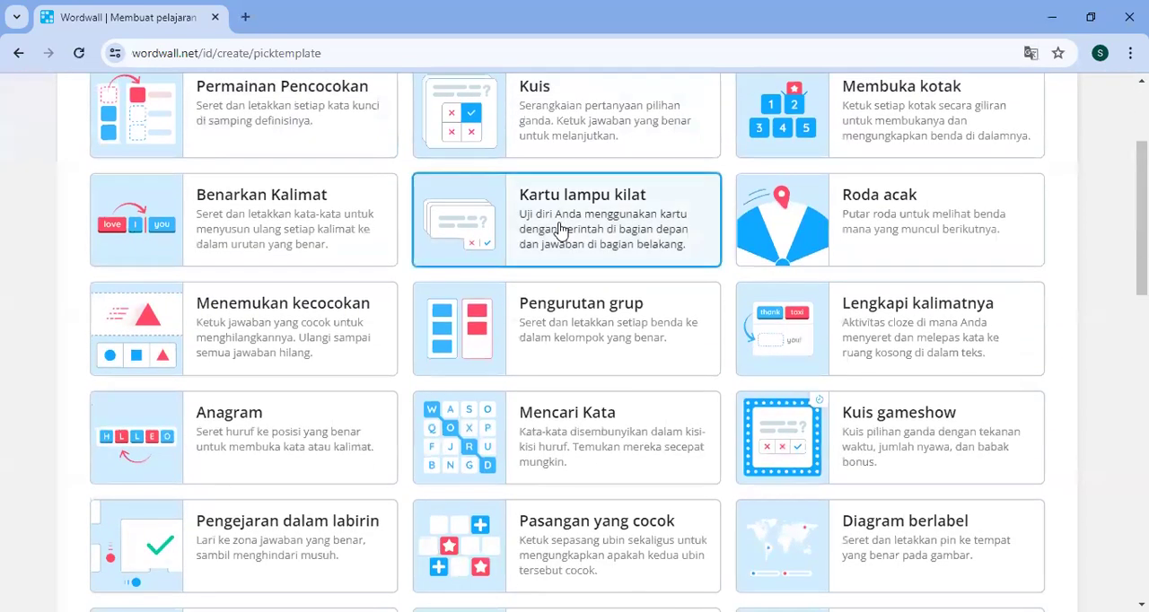
{"action": "scroll", "coordinate": [558, 229], "scroll_direction": "up", "scroll_amount": 3}
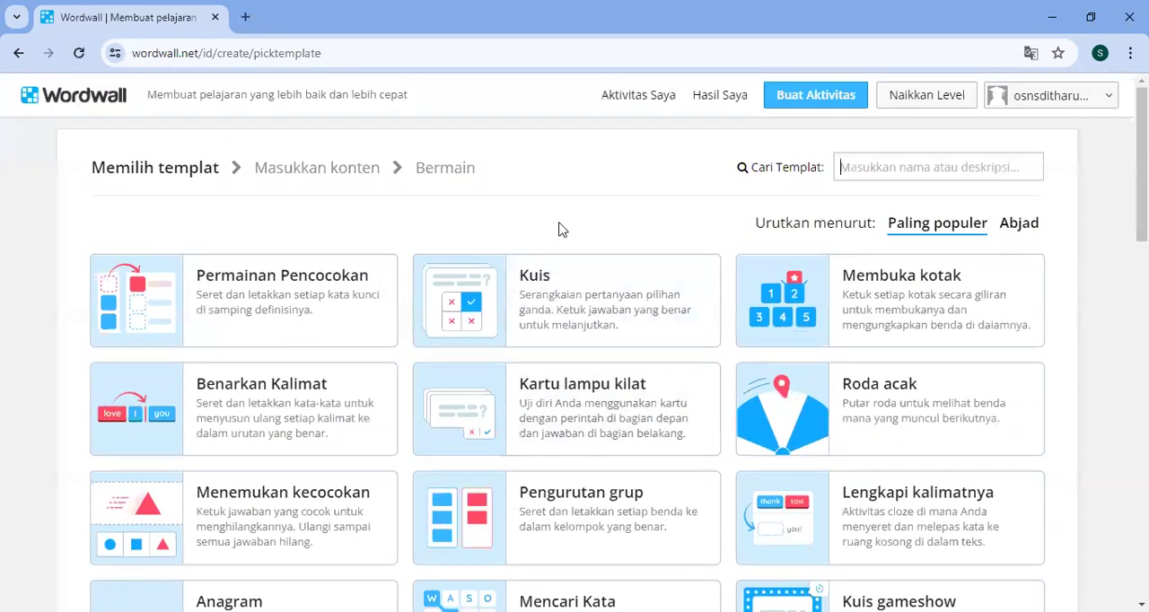
{"action": "scroll", "coordinate": [559, 229], "scroll_direction": "down", "scroll_amount": 3}
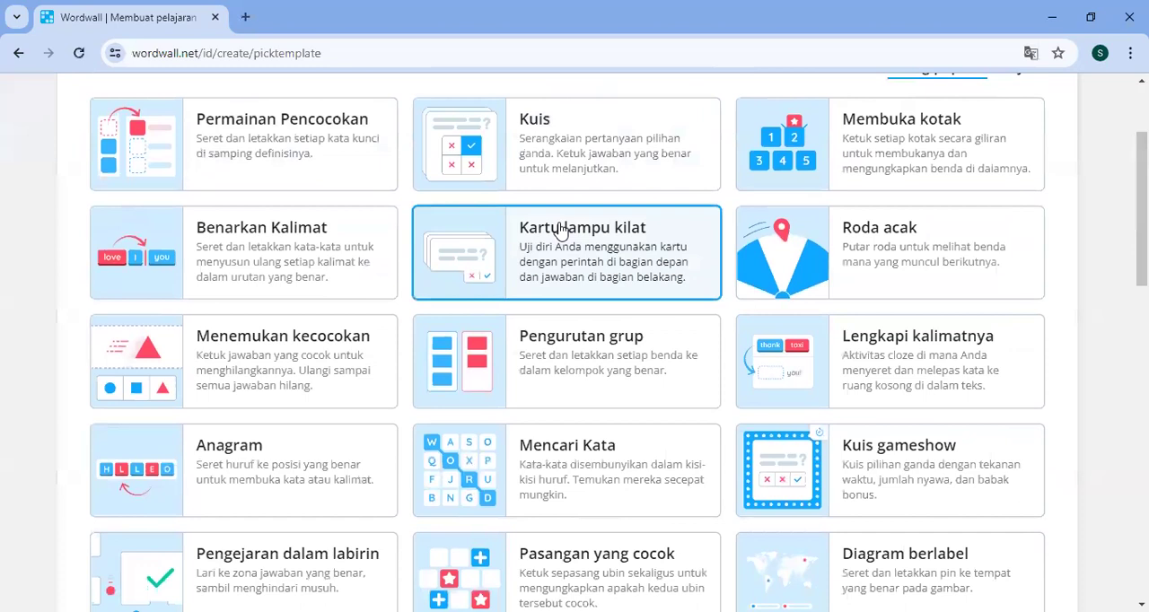
{"action": "scroll", "coordinate": [558, 229], "scroll_direction": "down", "scroll_amount": 3}
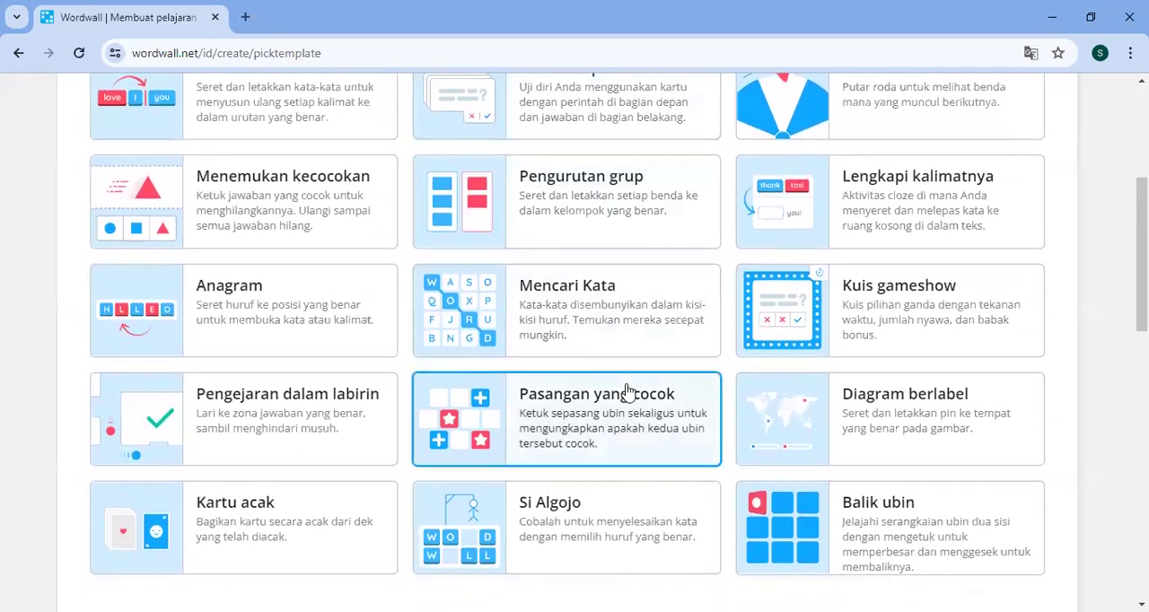
{"action": "scroll", "coordinate": [627, 393], "scroll_direction": "down", "scroll_amount": 3}
{"action": "scroll", "coordinate": [627, 393], "scroll_direction": "up", "scroll_amount": 6}
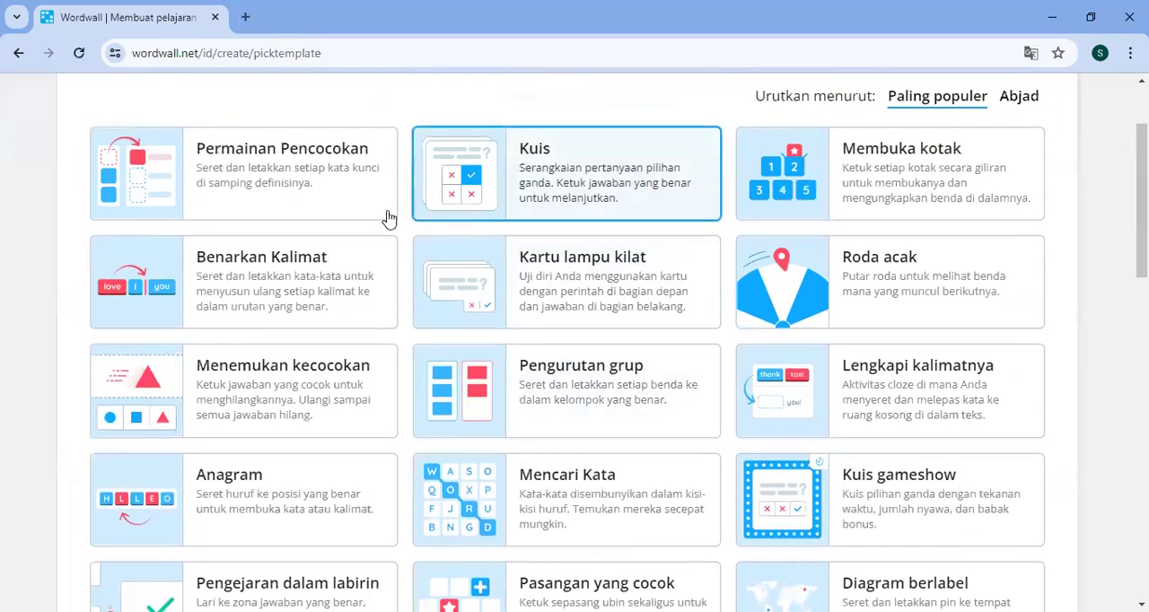
{"action": "scroll", "coordinate": [595, 339], "scroll_direction": "down", "scroll_amount": 2}
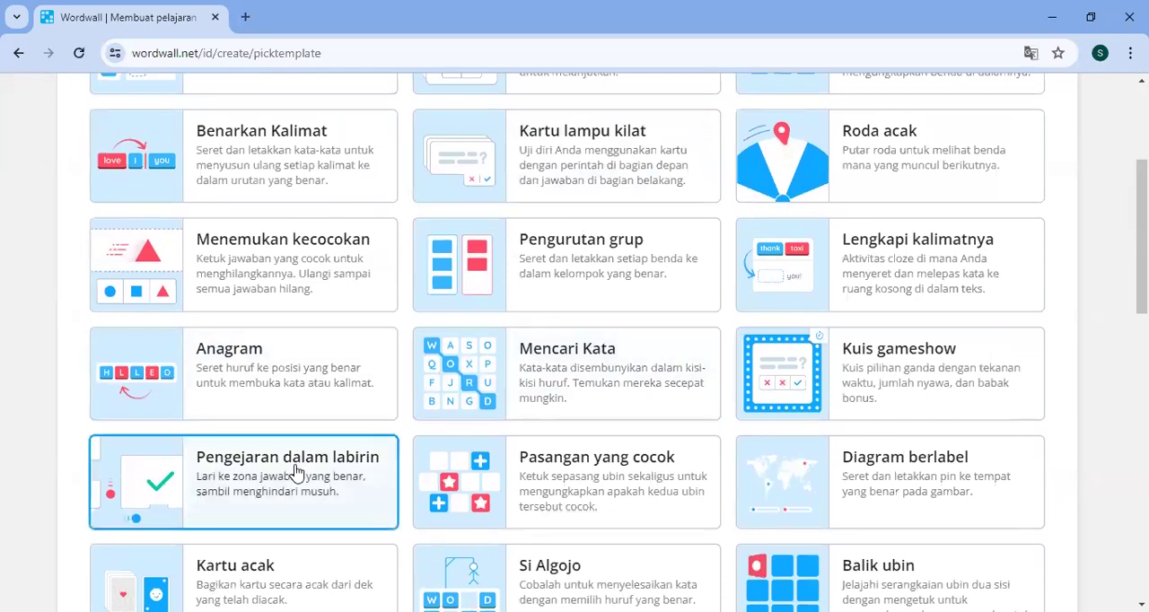
{"action": "left_click", "coordinate": [206, 485]}
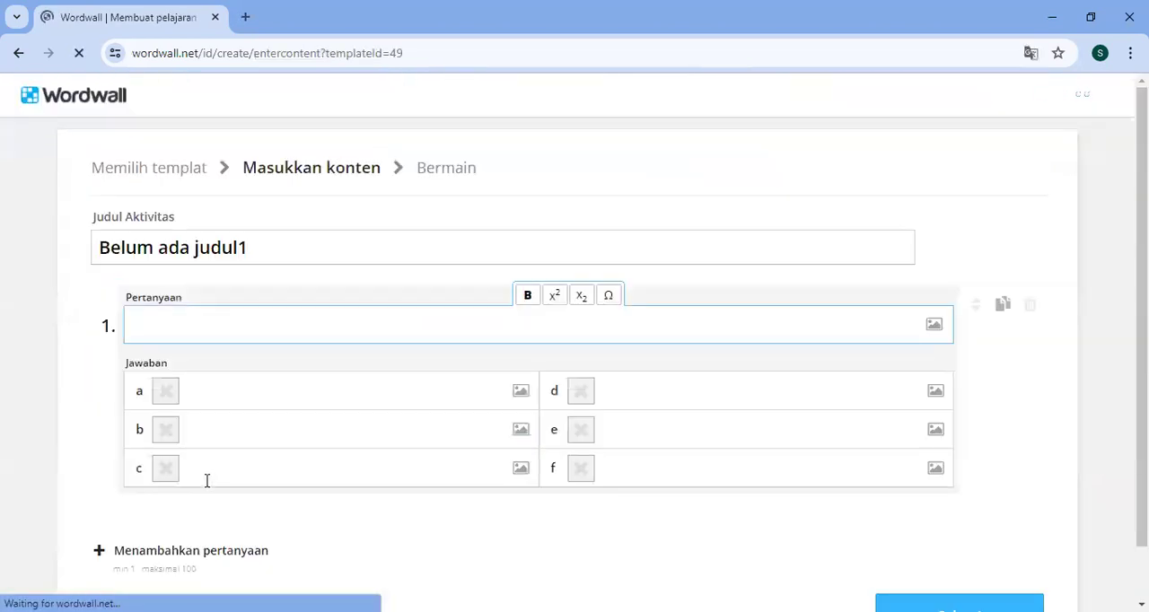
- Replace the activity's default title with "Ulangan Pancasila"
{"action": "left_click", "coordinate": [325, 242]}
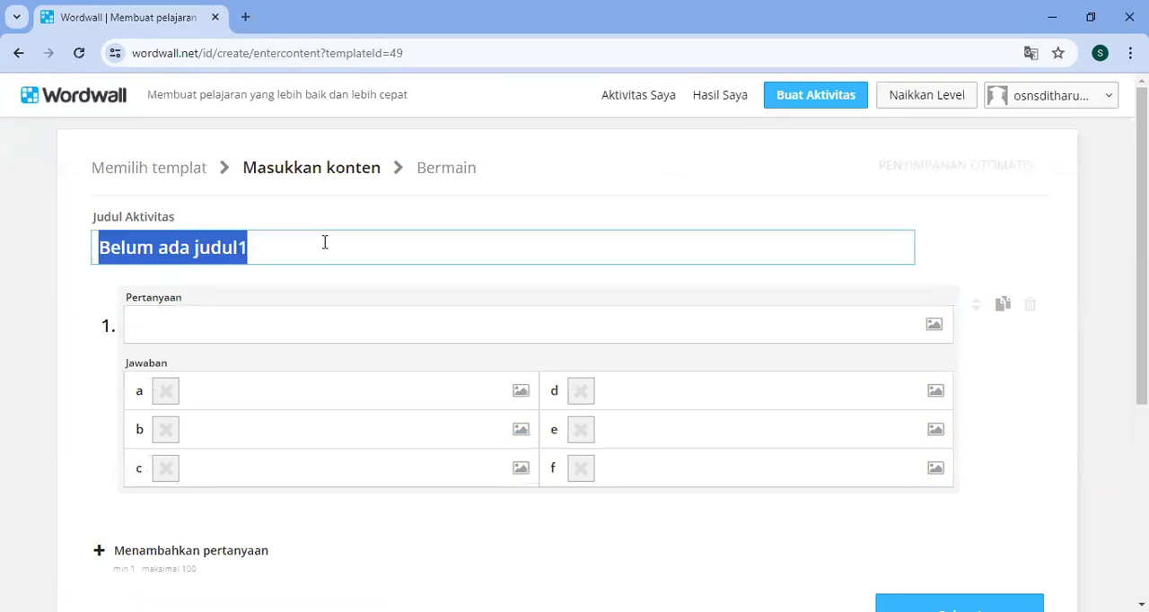
{"action": "type", "text": "Ulangan Pancasila"}
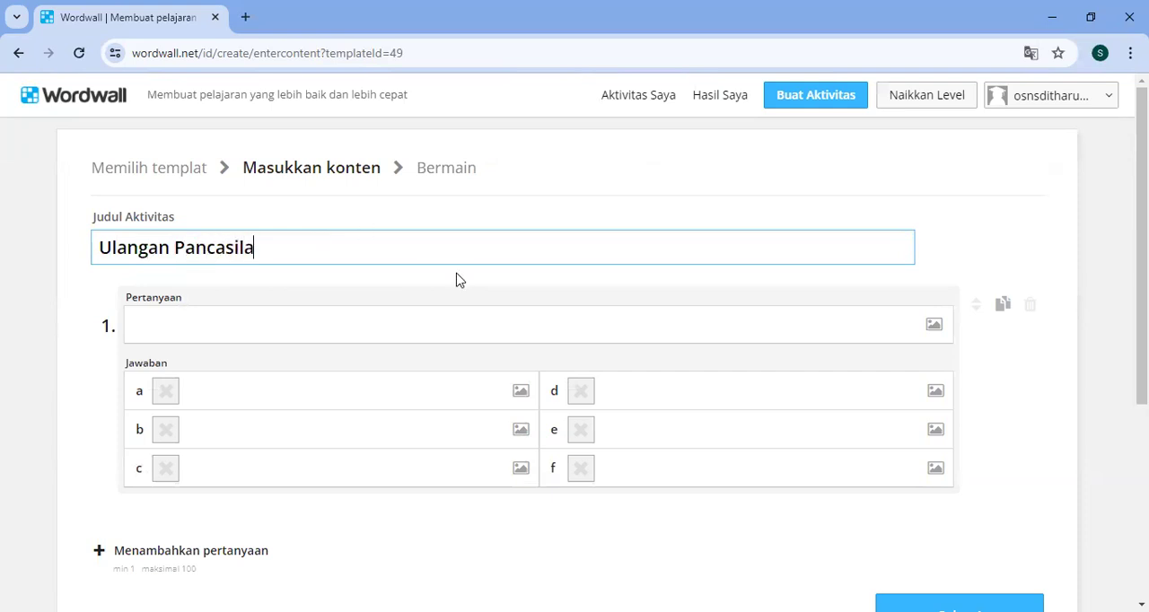
- Enter "Ada berapa sila yang terdapat dalam pancasila" as the text of question 1
{"action": "scroll", "coordinate": [456, 280], "scroll_direction": "down", "scroll_amount": 1}
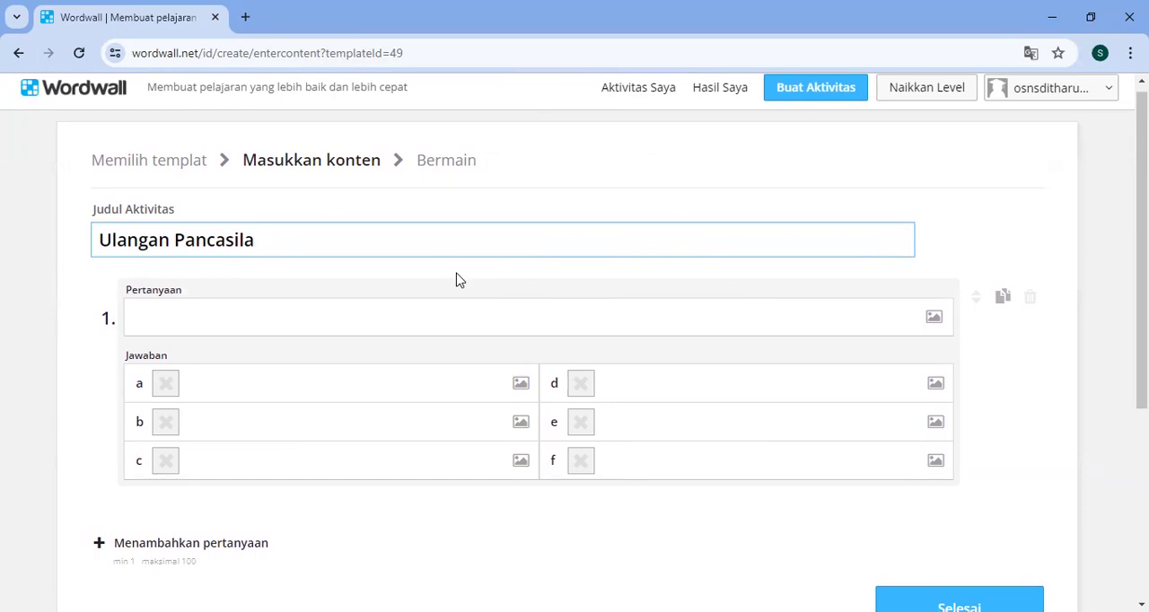
{"action": "scroll", "coordinate": [456, 280], "scroll_direction": "down", "scroll_amount": 1}
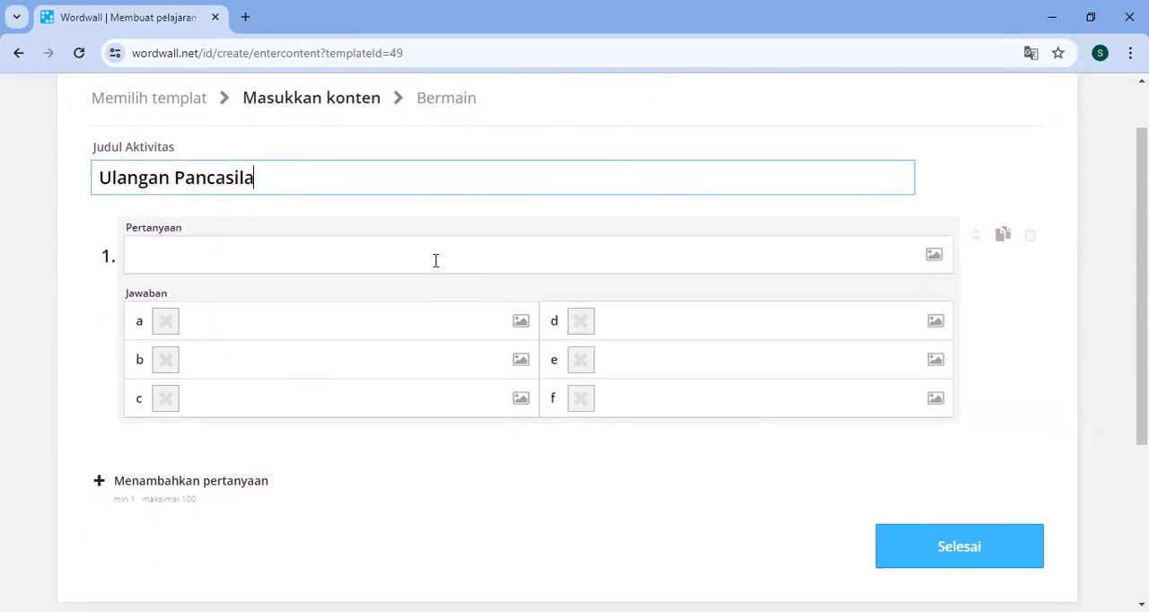
{"action": "left_click", "coordinate": [435, 260]}
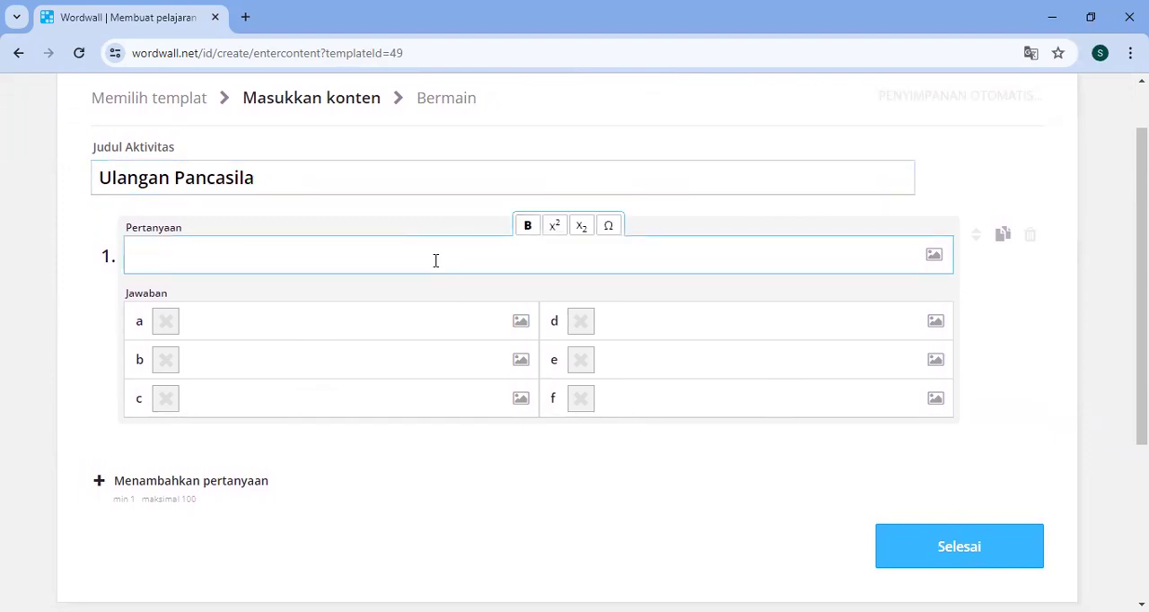
{"action": "type", "text": "Ada berapa sil"}
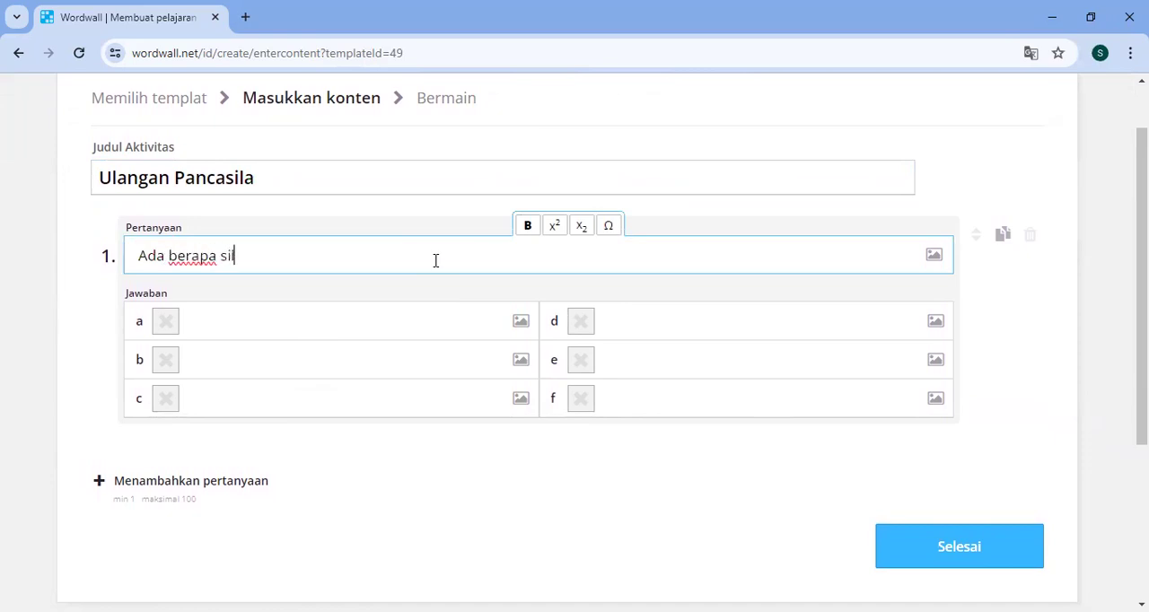
{"action": "type", "text": "a yang terdapar"}
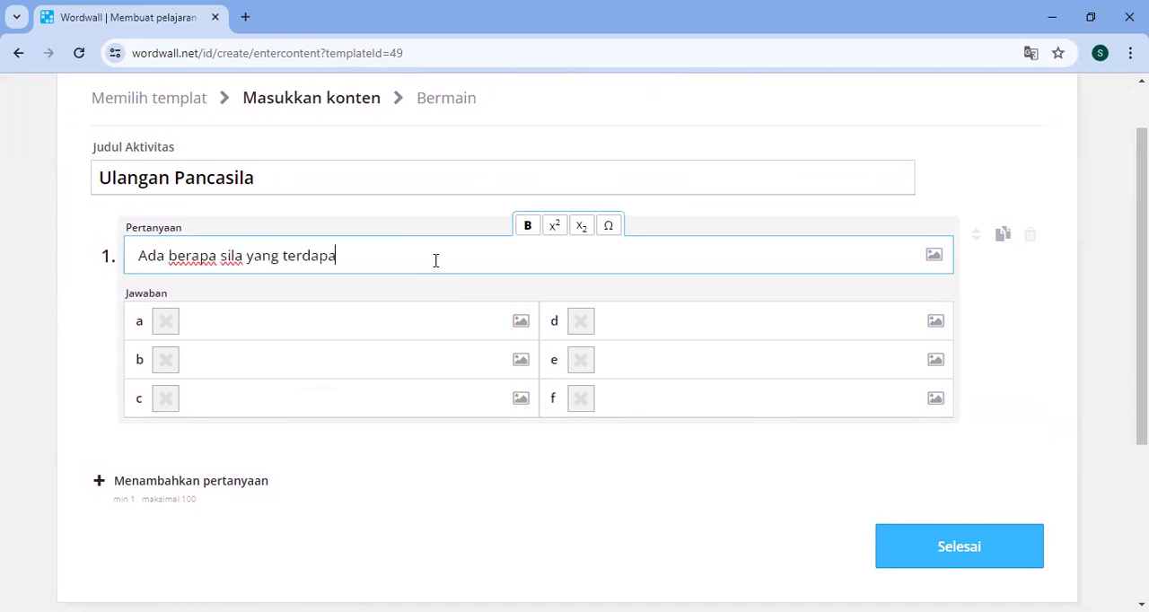
{"action": "key", "text": "BackSpace"}
{"action": "key", "text": "BackSpace"}
{"action": "type", "text": "dalam pan"}
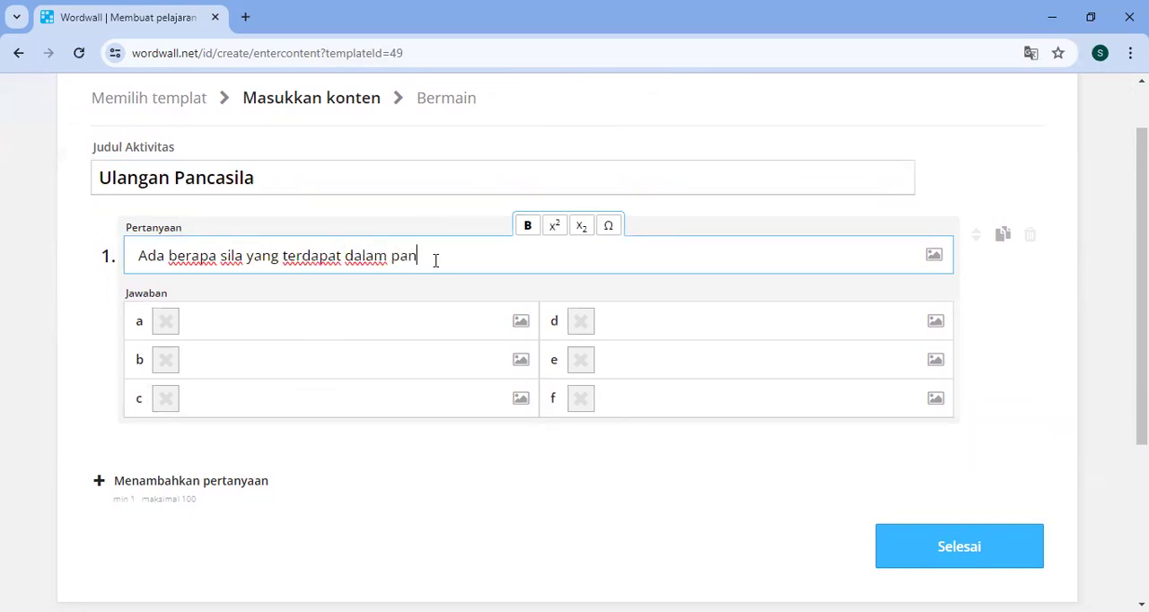
- Fill in question 1's answers a to f with 3, 2, 4, 5, 6 and 1
{"action": "left_click", "coordinate": [363, 310]}
{"action": "type", "text": "3"}
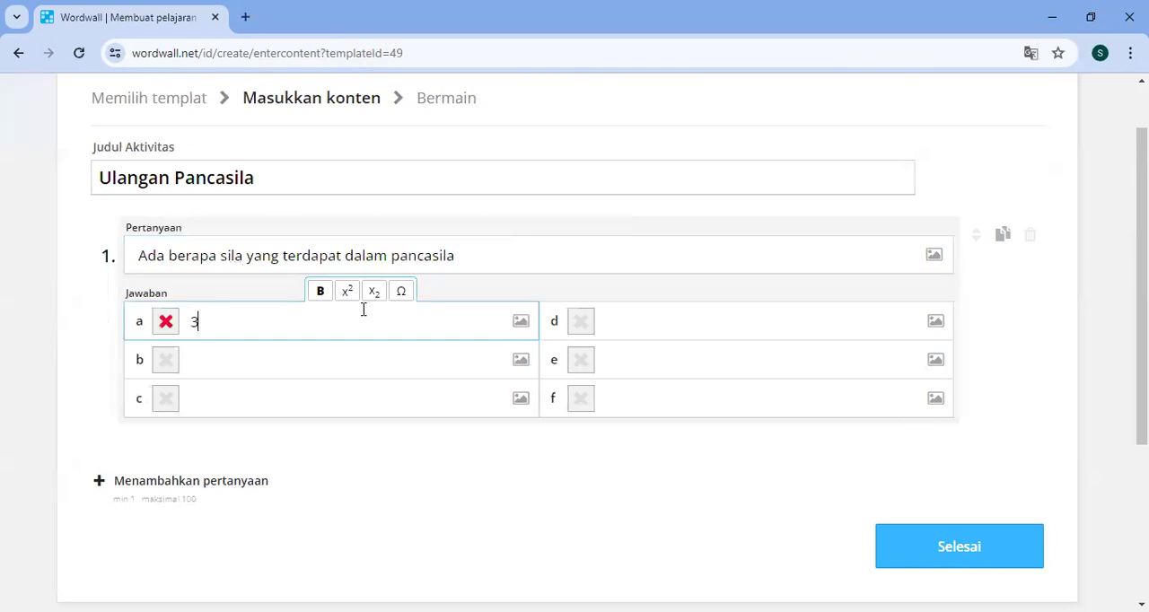
{"action": "left_click", "coordinate": [298, 371]}
{"action": "type", "text": "2"}
{"action": "left_click", "coordinate": [227, 391]}
{"action": "type", "text": "4"}
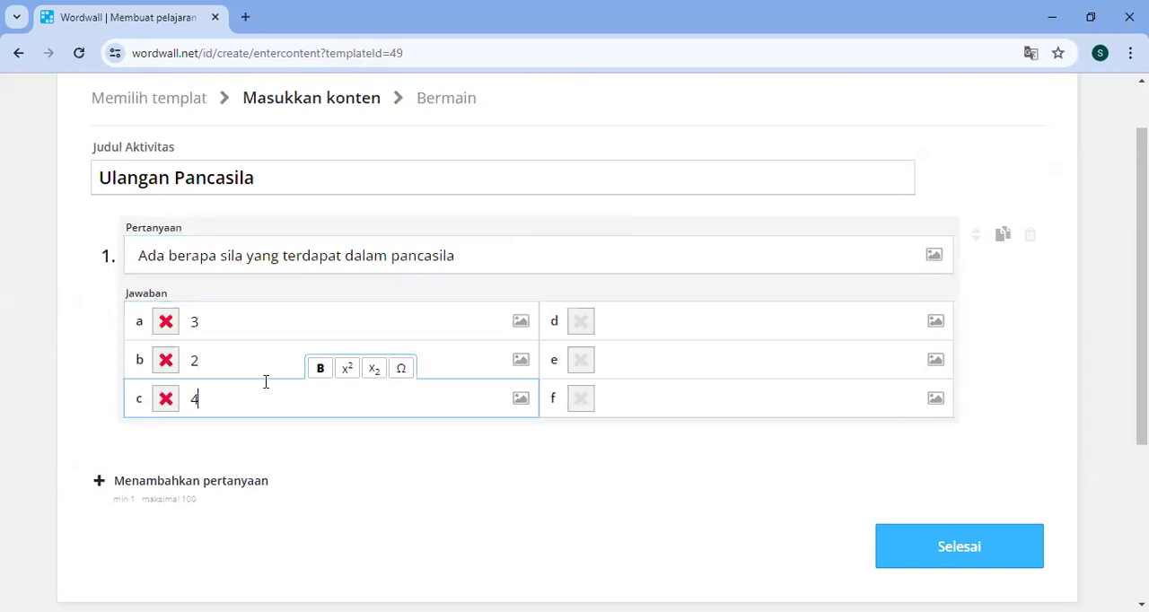
{"action": "left_click", "coordinate": [646, 321]}
{"action": "type", "text": "5"}
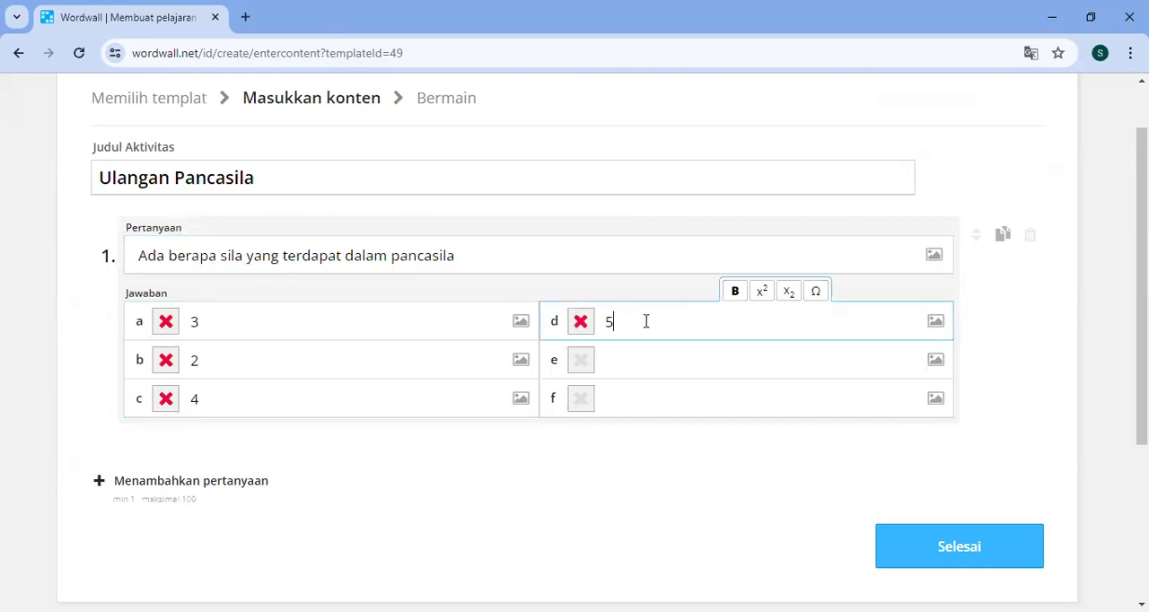
{"action": "left_click", "coordinate": [635, 374]}
{"action": "type", "text": "6"}
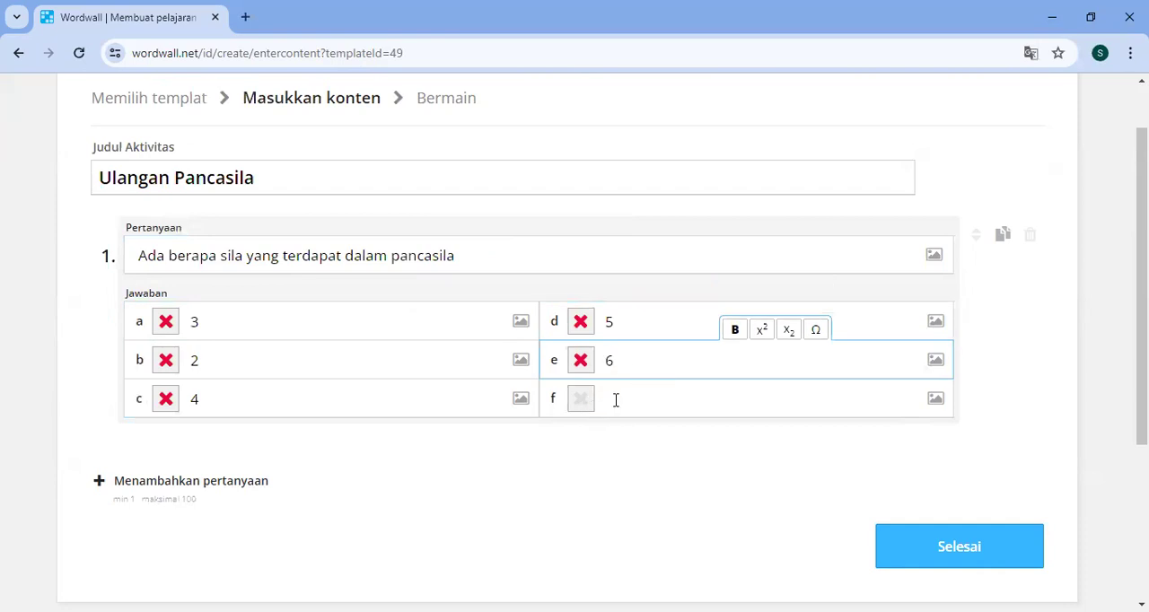
{"action": "left_click", "coordinate": [617, 400]}
{"action": "type", "text": "1"}
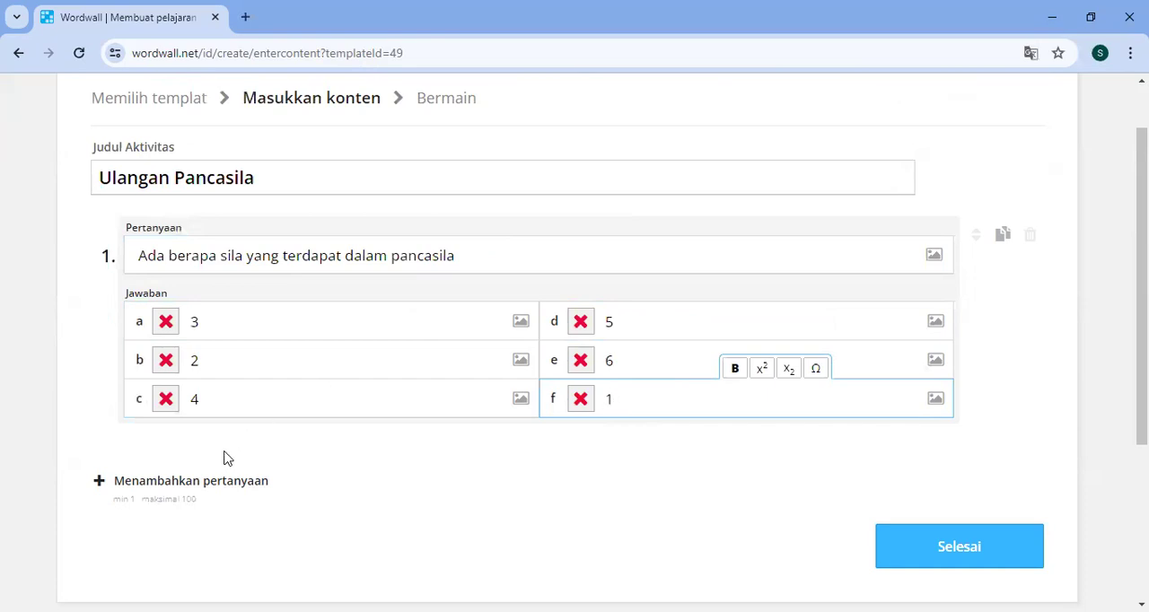
- Add a second question with the text "Sila Ketuhanan Yang Maha Esa merupakan sila ke..."
{"action": "left_click", "coordinate": [166, 486]}
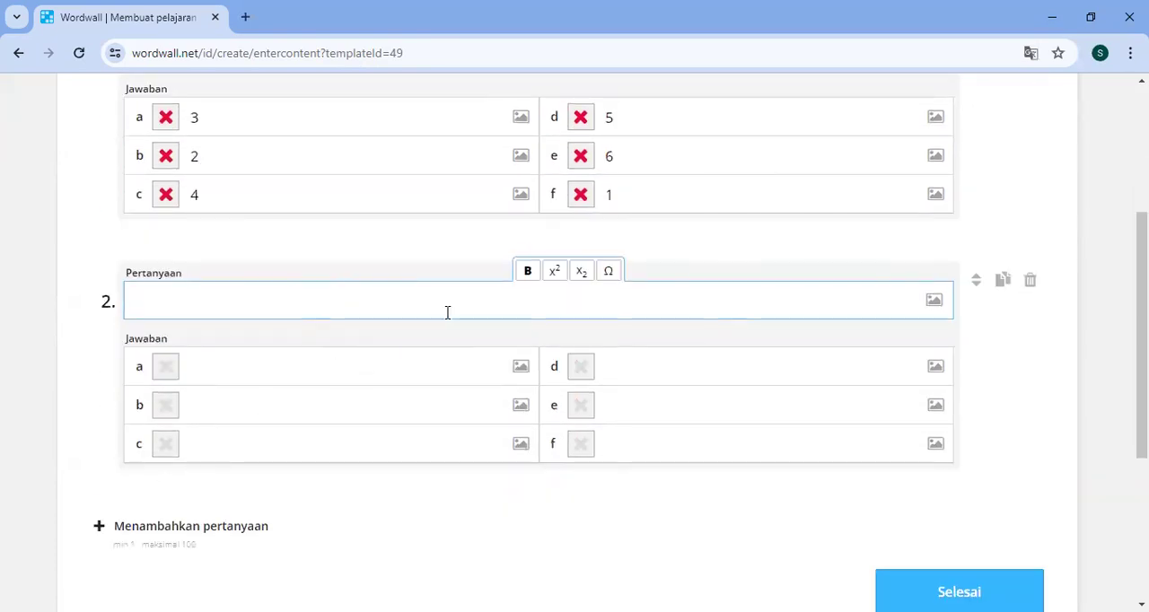
{"action": "type", "text": "Sila Ketuhanan Yang Maha Es"}
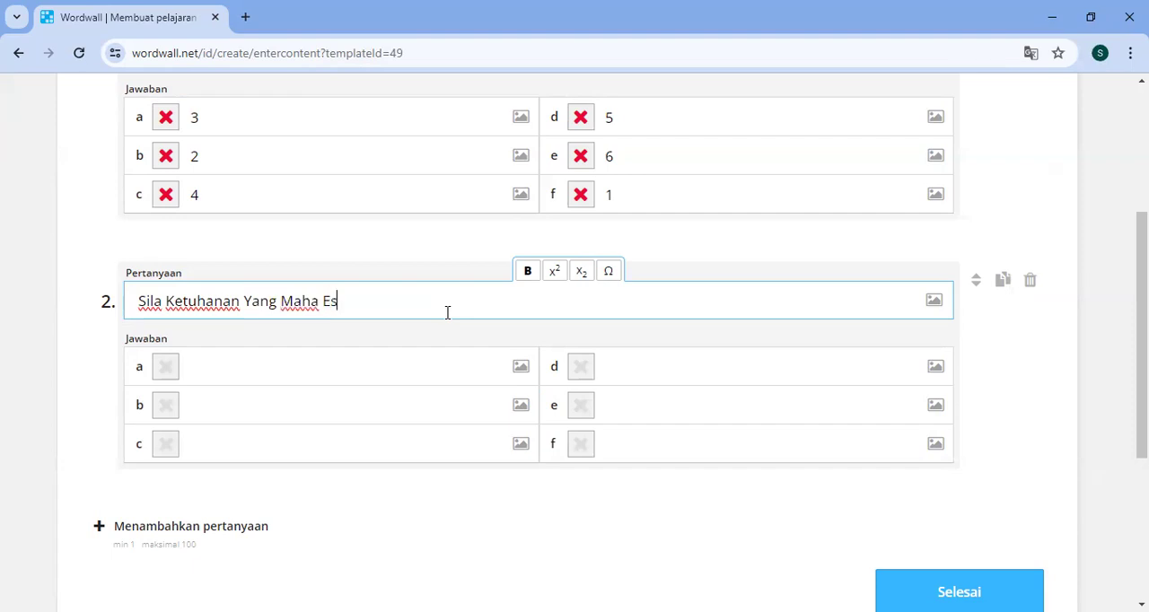
{"action": "type", "text": "a merupakan sila ke..."}
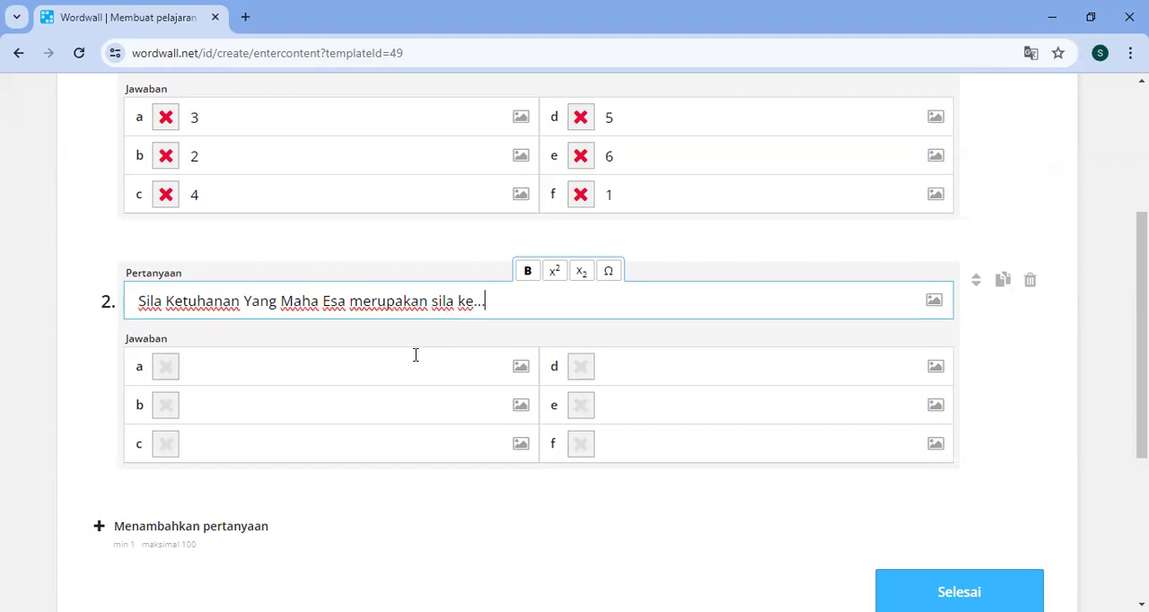
- Fill in question 2's answers a, b and c with 1, 2 and 3
{"action": "left_click", "coordinate": [416, 355]}
{"action": "type", "text": "1"}
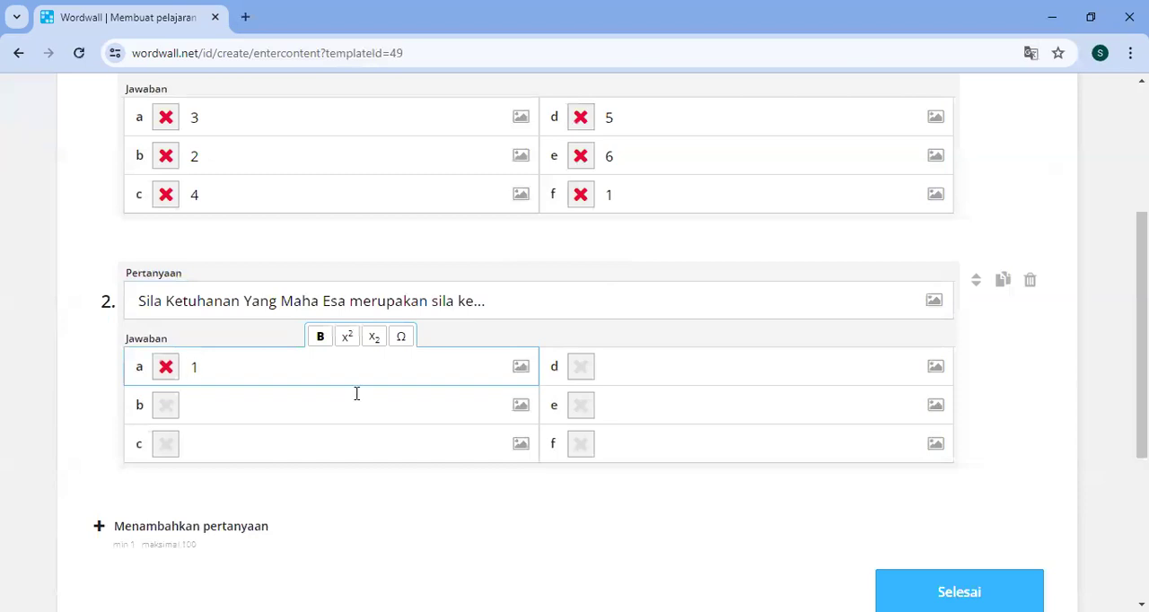
{"action": "left_click", "coordinate": [326, 408]}
{"action": "type", "text": "2"}
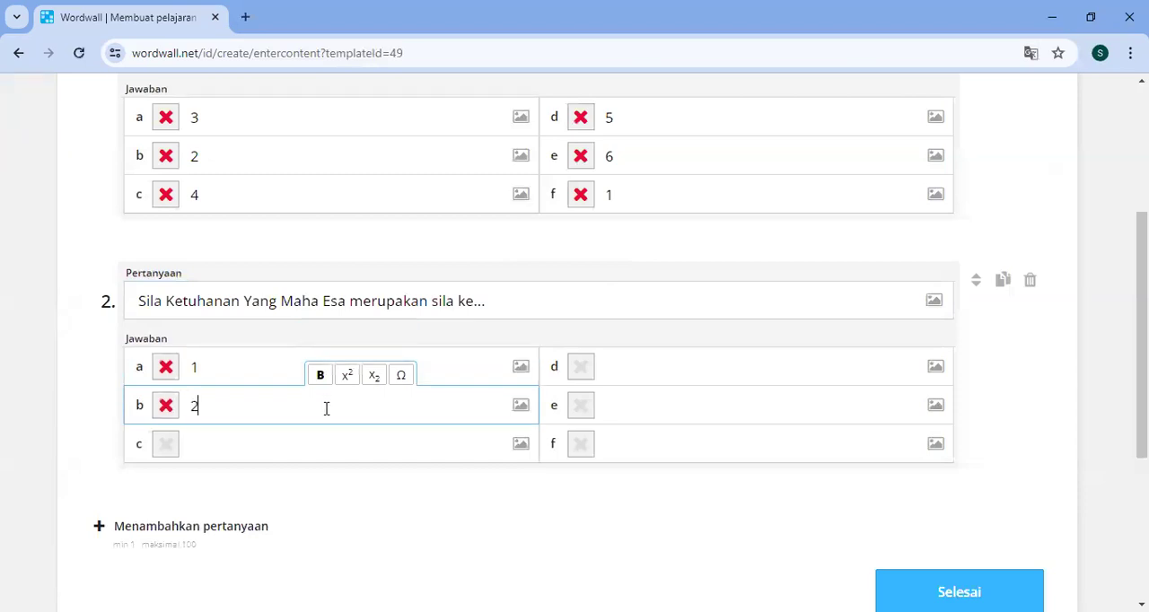
{"action": "left_click", "coordinate": [268, 437]}
{"action": "type", "text": "3"}
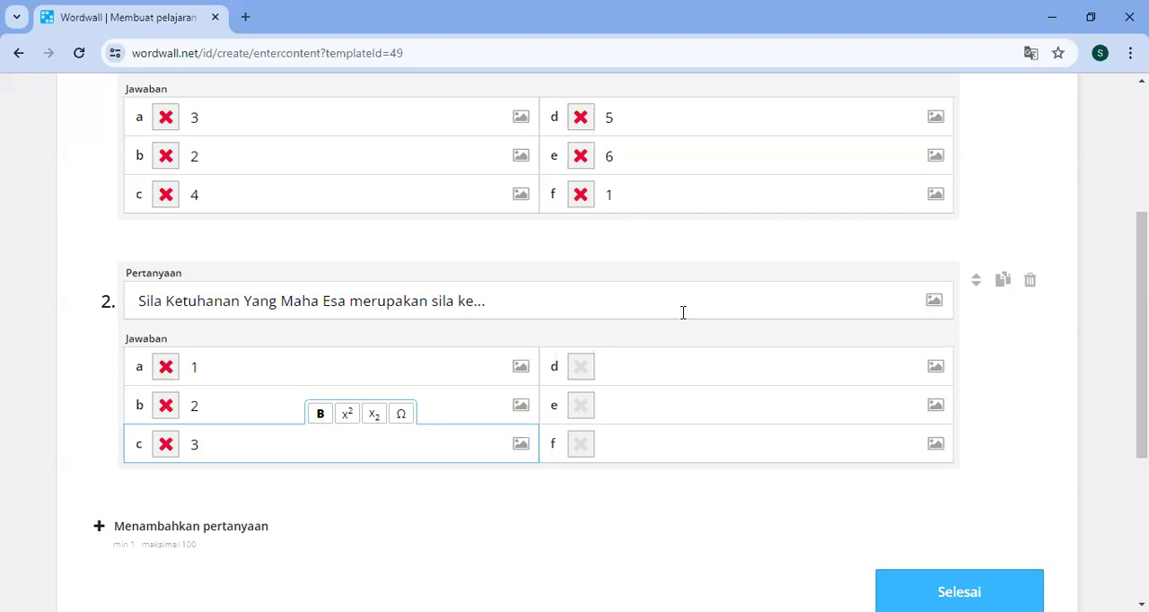
- Review the two questions and try to finish the activity
{"action": "scroll", "coordinate": [601, 240], "scroll_direction": "up", "scroll_amount": 3}
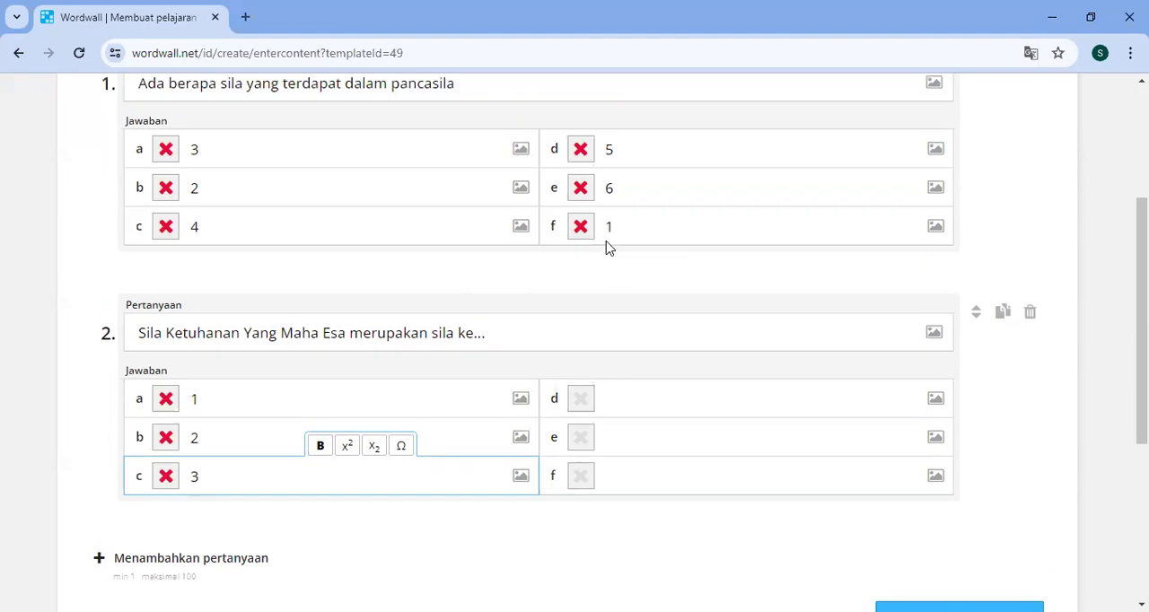
{"action": "scroll", "coordinate": [606, 248], "scroll_direction": "down", "scroll_amount": 2}
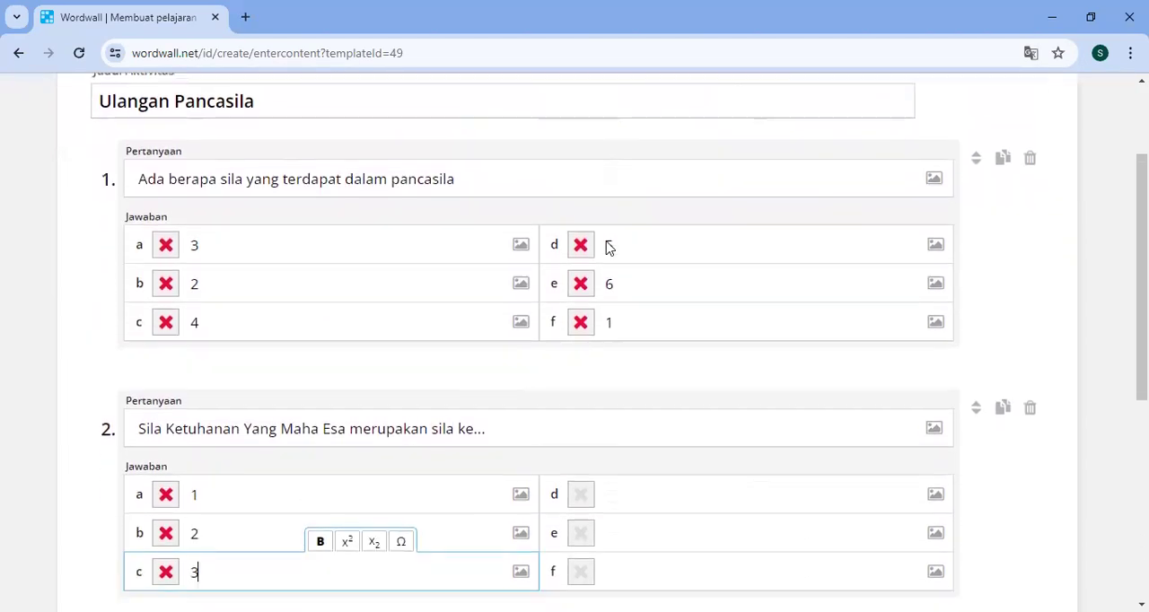
{"action": "scroll", "coordinate": [741, 313], "scroll_direction": "down", "scroll_amount": 3}
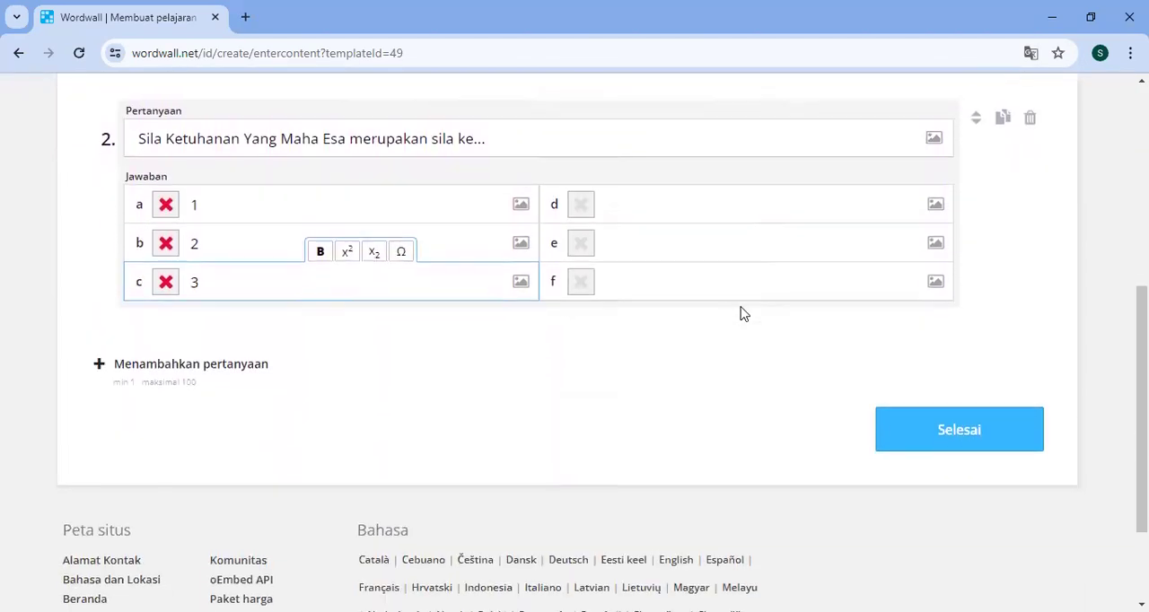
{"action": "left_click", "coordinate": [956, 436]}
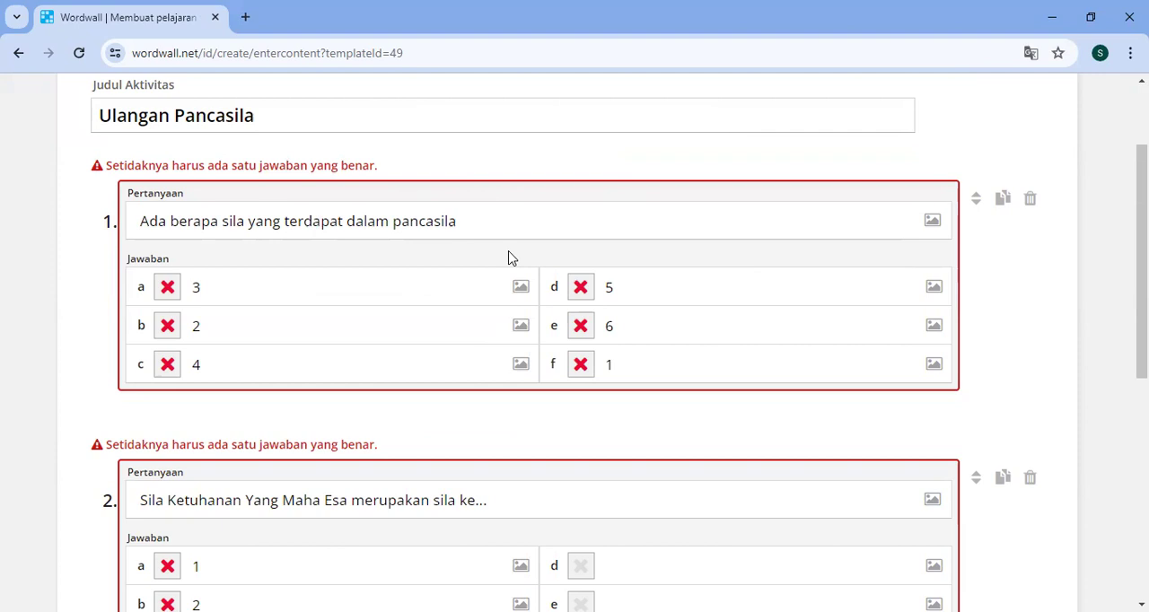
- Mark answer d (5) as correct in question 1 and answer a (1) in question 2, and finish the activity
{"action": "left_click", "coordinate": [580, 286]}
{"action": "scroll", "coordinate": [365, 323], "scroll_direction": "down", "scroll_amount": 3}
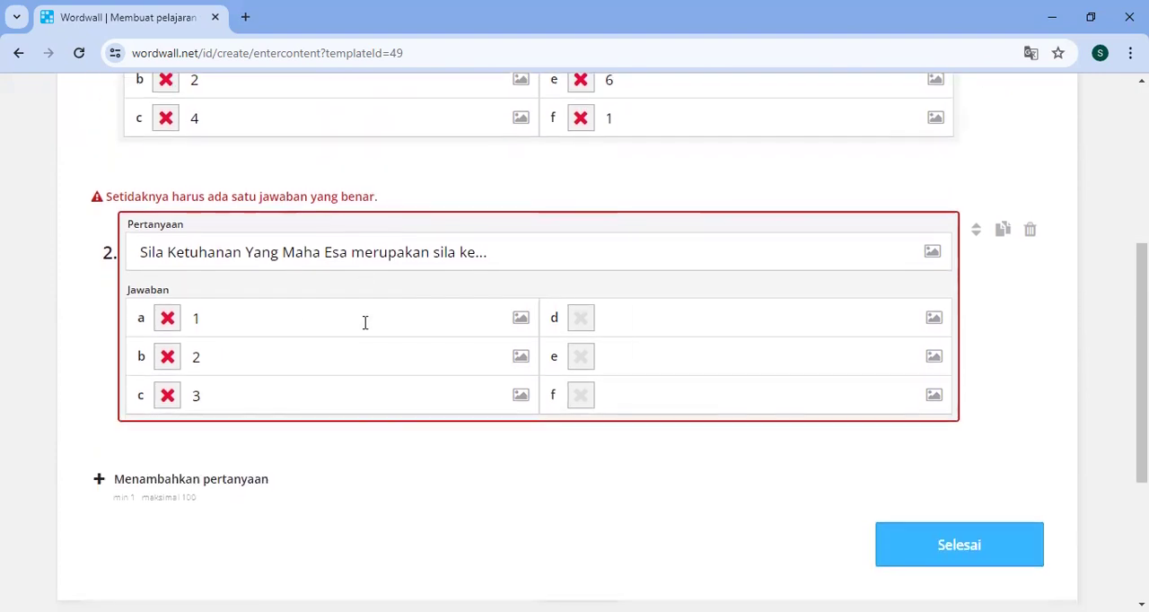
{"action": "left_click", "coordinate": [166, 318]}
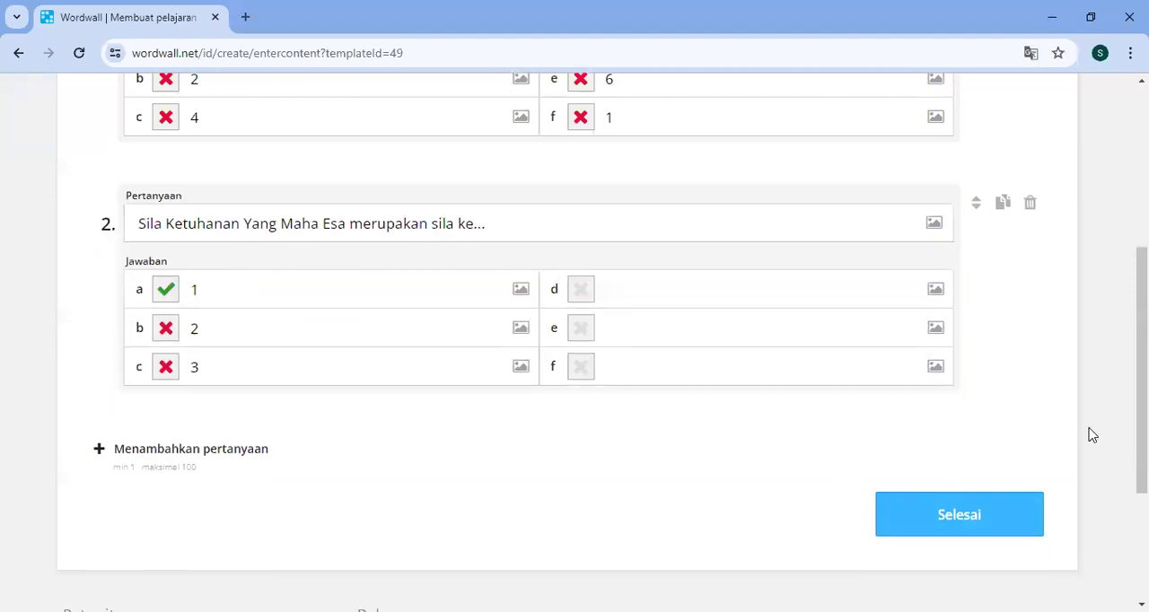
{"action": "left_click", "coordinate": [1014, 514]}
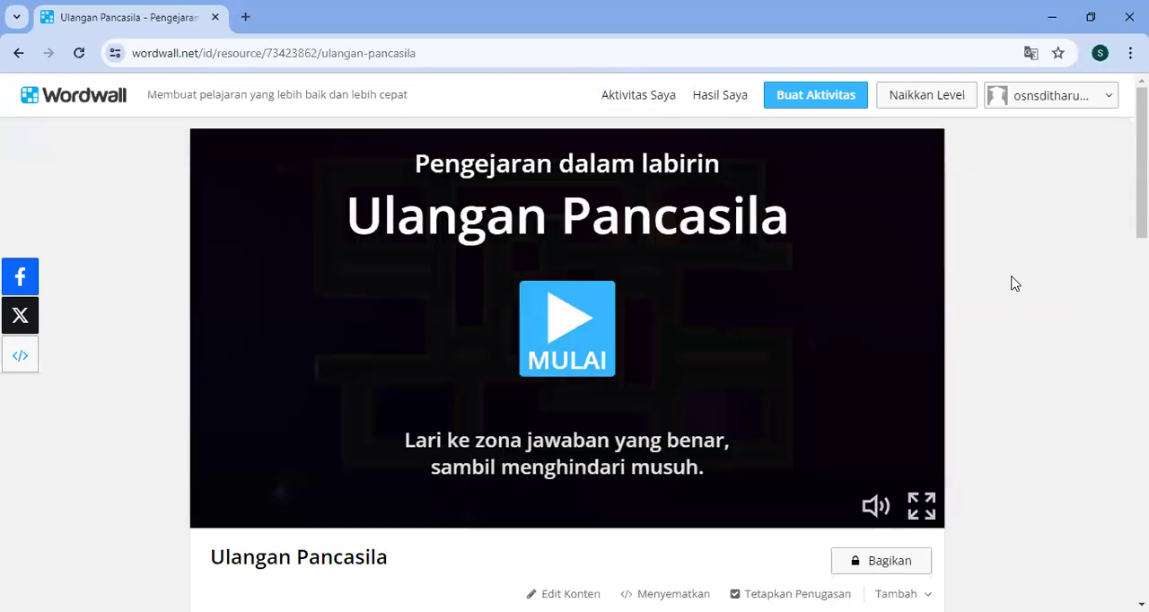
- Try the Seram visual style on the activity
{"action": "scroll", "coordinate": [1015, 284], "scroll_direction": "down", "scroll_amount": 3}
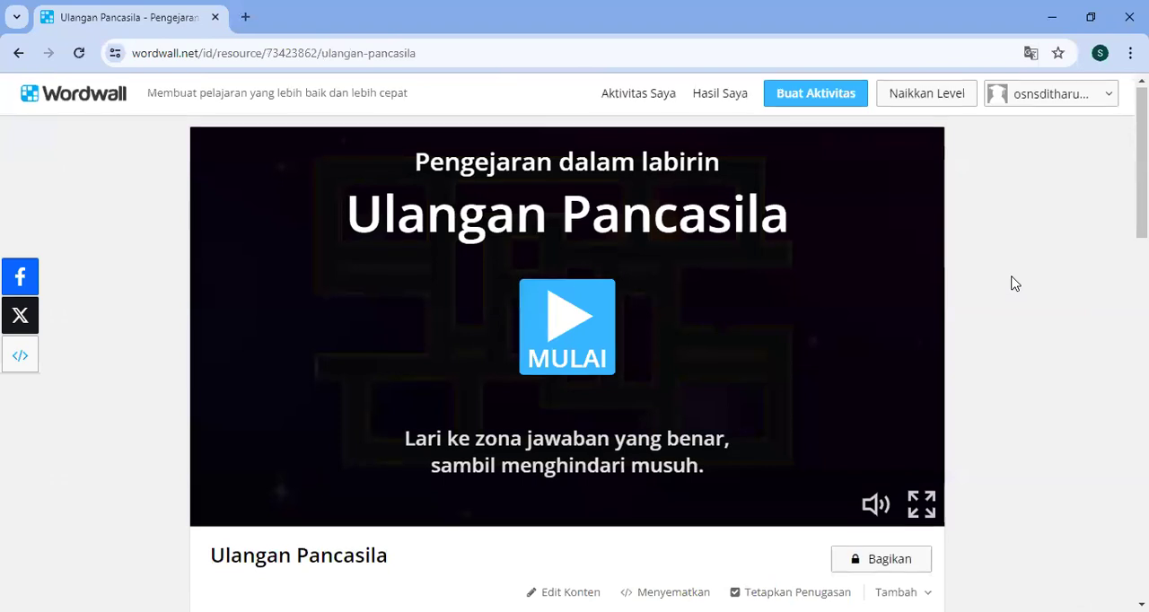
{"action": "scroll", "coordinate": [1014, 284], "scroll_direction": "down", "scroll_amount": 1}
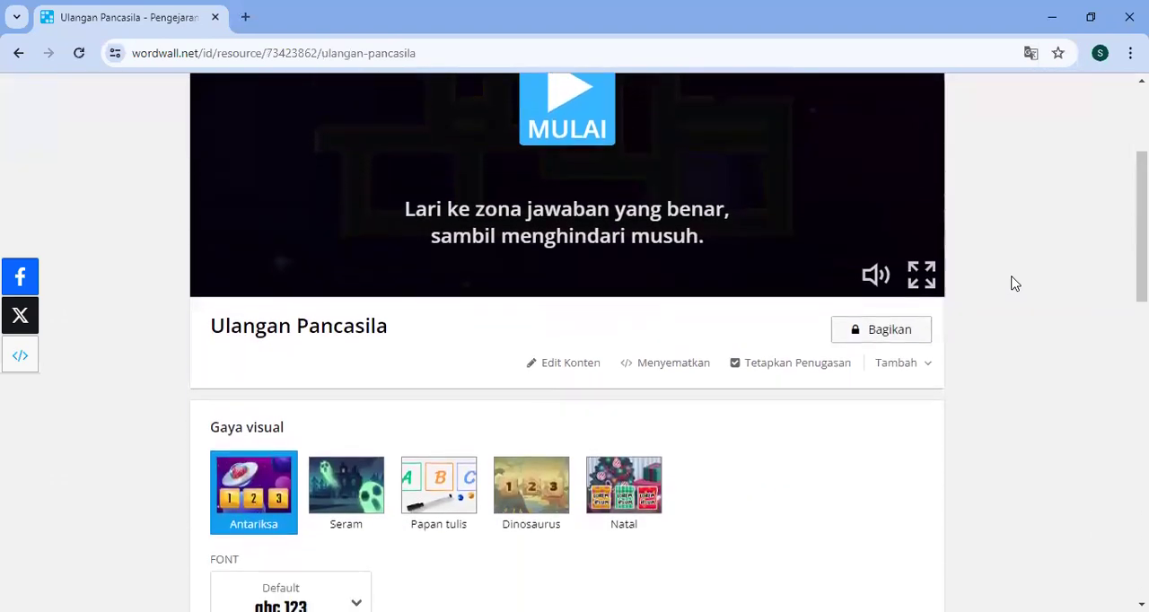
{"action": "scroll", "coordinate": [1014, 284], "scroll_direction": "up", "scroll_amount": 3}
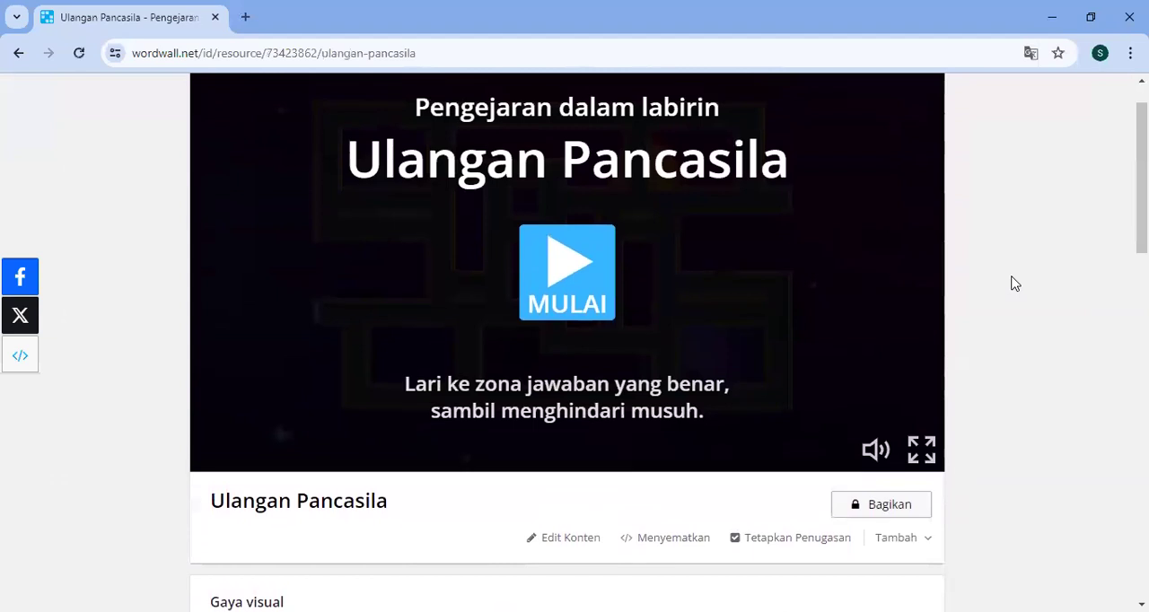
{"action": "scroll", "coordinate": [1014, 284], "scroll_direction": "down", "scroll_amount": 3}
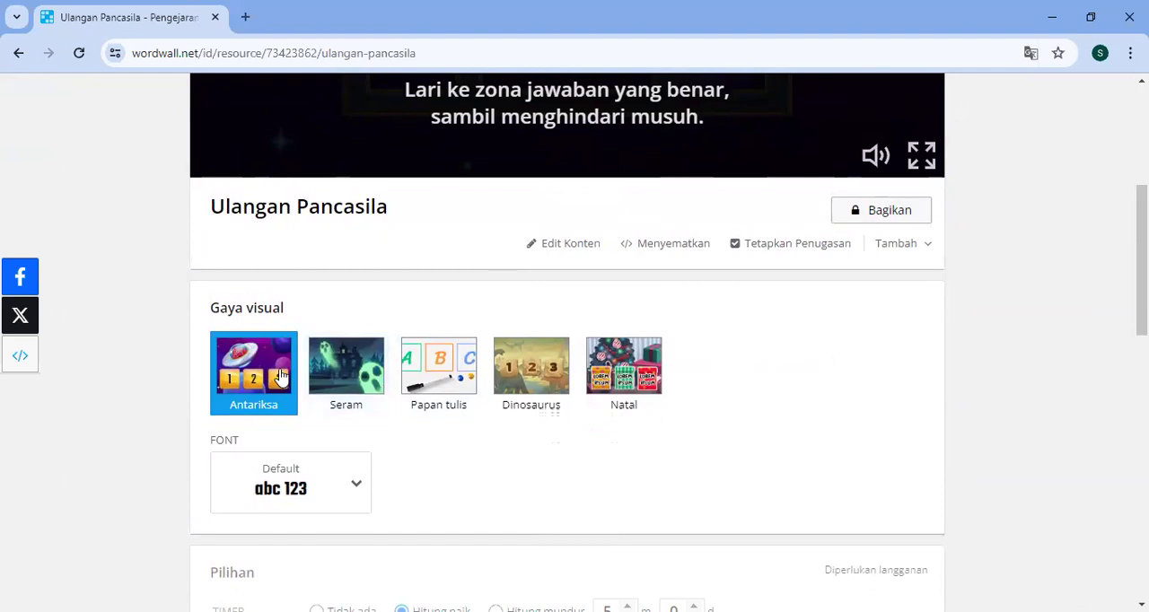
{"action": "left_click", "coordinate": [347, 369]}
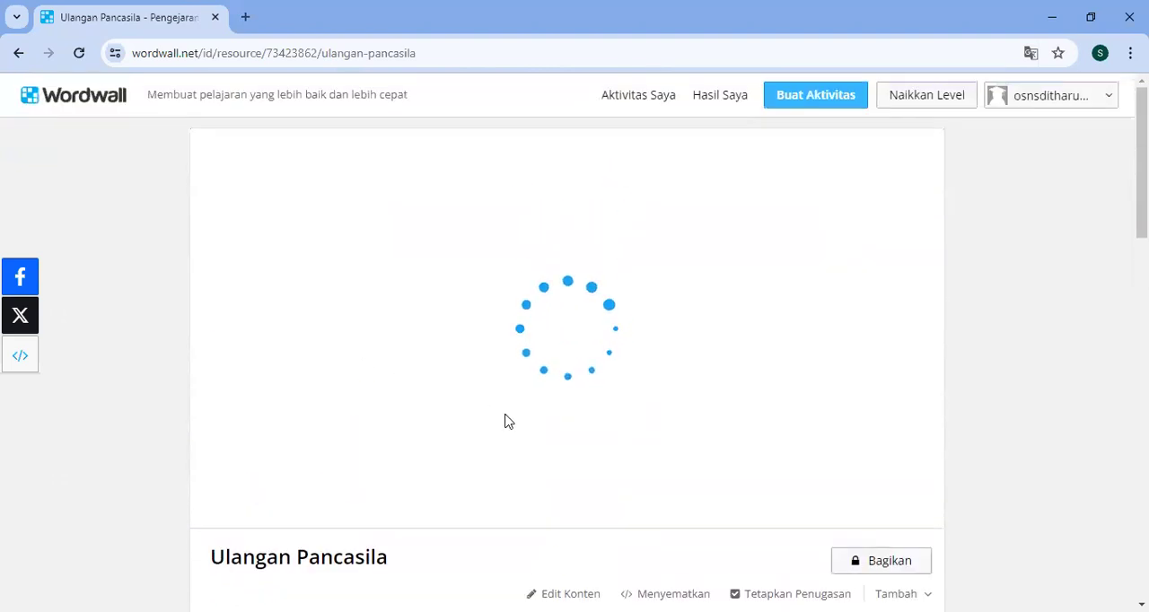
{"action": "scroll", "coordinate": [508, 421], "scroll_direction": "down", "scroll_amount": 1}
{"action": "scroll", "coordinate": [507, 422], "scroll_direction": "down", "scroll_amount": 4}
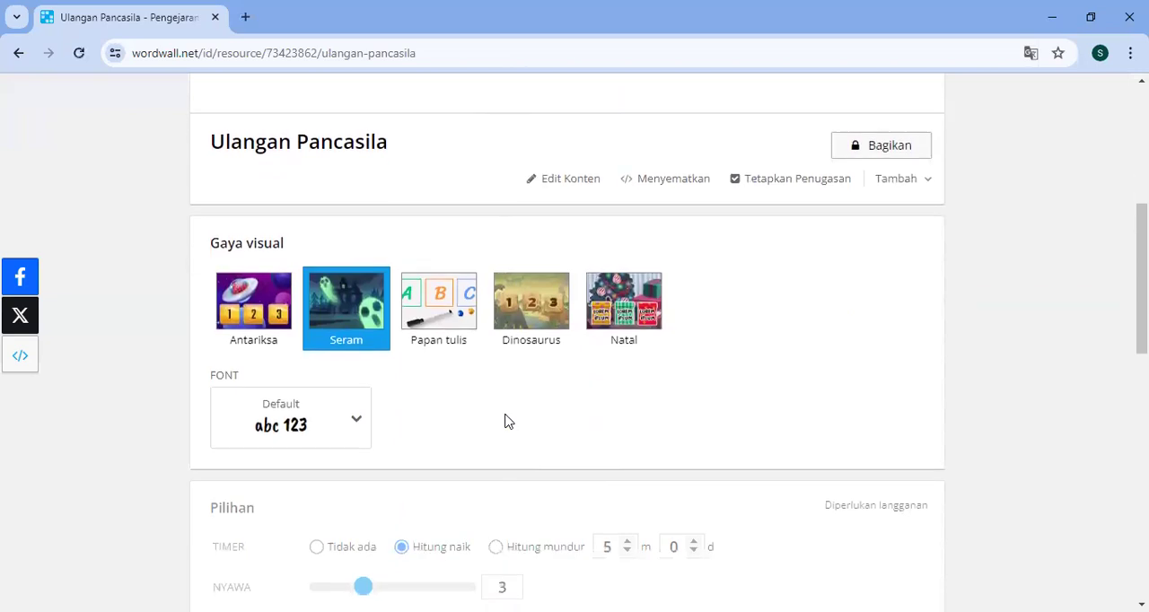
- Set the activity's visual style to Antariksa and keep the Default font
{"action": "left_click", "coordinate": [262, 307]}
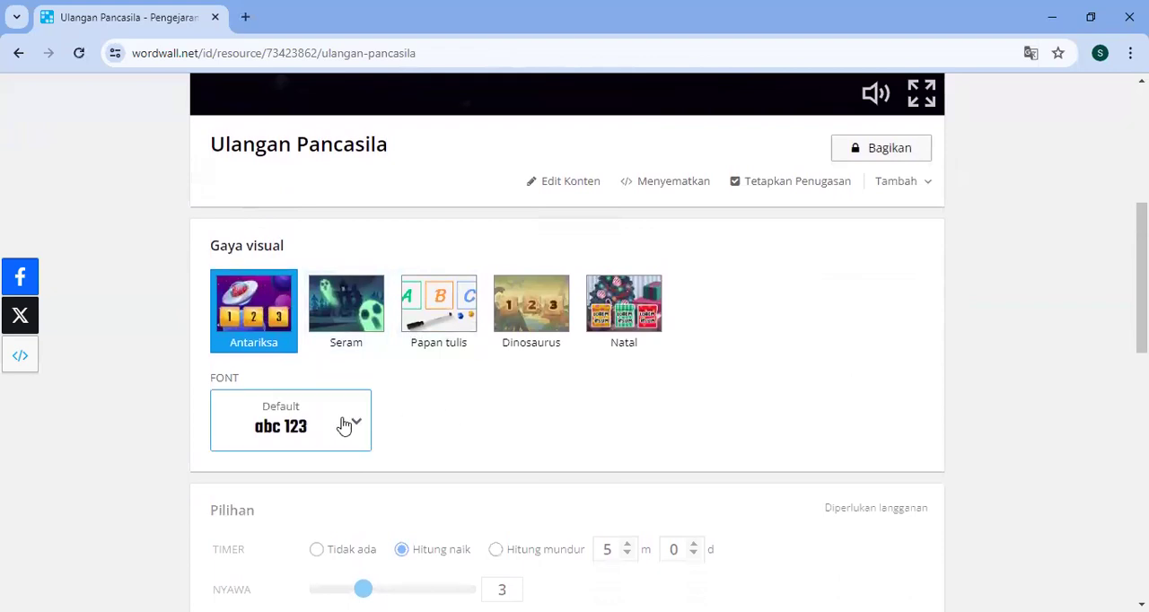
{"action": "left_click", "coordinate": [344, 425]}
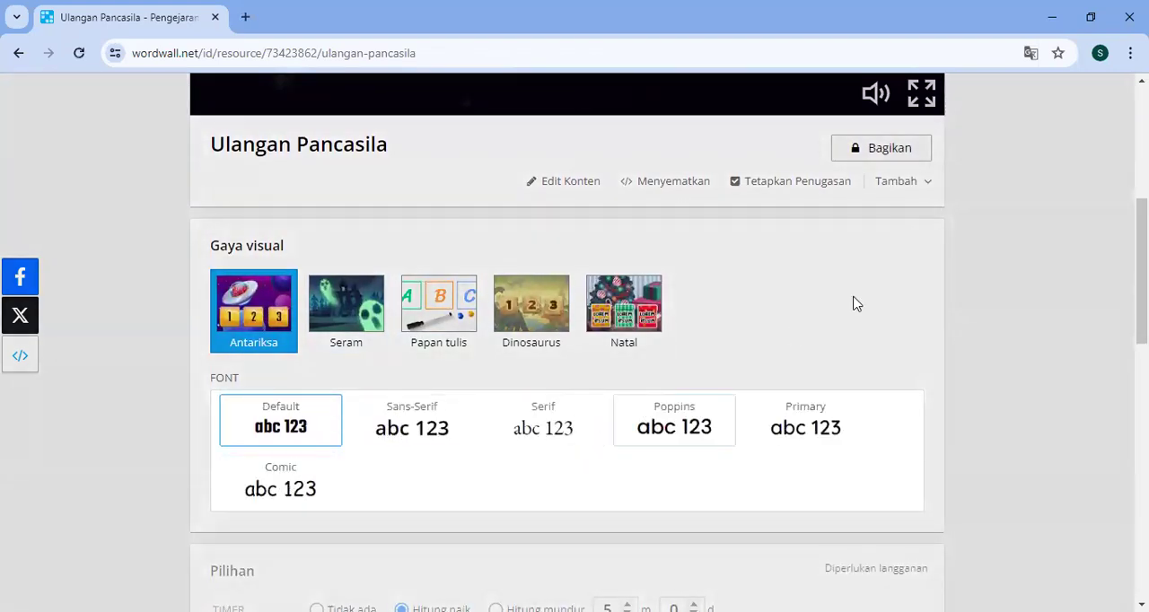
{"action": "left_click", "coordinate": [294, 421]}
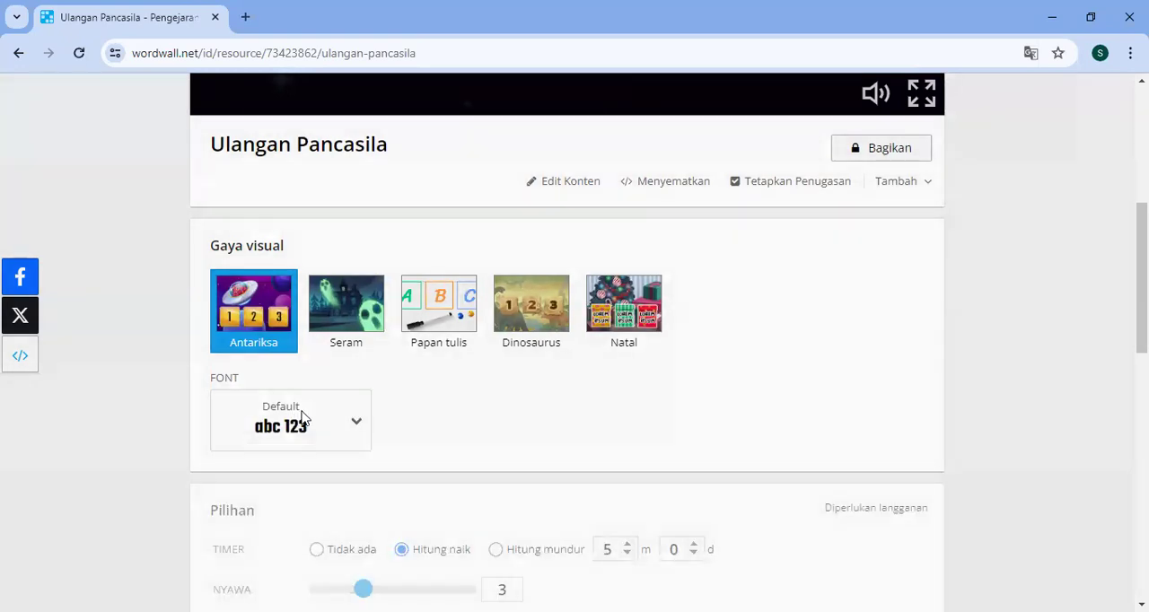
- In the leaderboard options, choose to show only the best score for each name and set Hapus Setelah to Jangan pernah
{"action": "scroll", "coordinate": [674, 420], "scroll_direction": "down", "scroll_amount": 2}
{"action": "scroll", "coordinate": [677, 422], "scroll_direction": "down", "scroll_amount": 1}
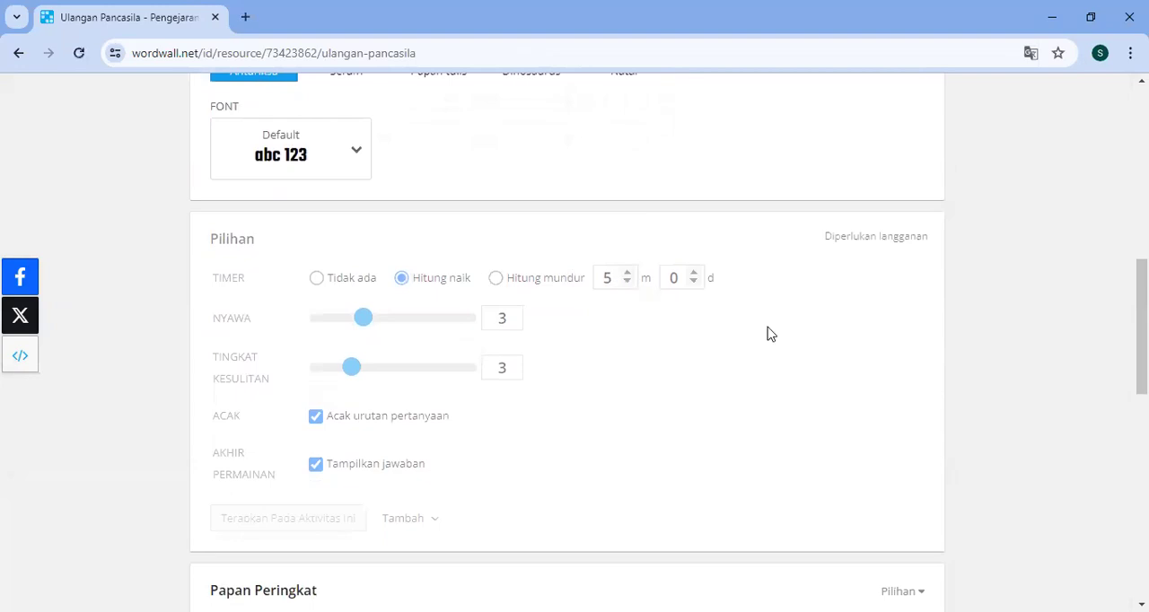
{"action": "scroll", "coordinate": [767, 334], "scroll_direction": "down", "scroll_amount": 3}
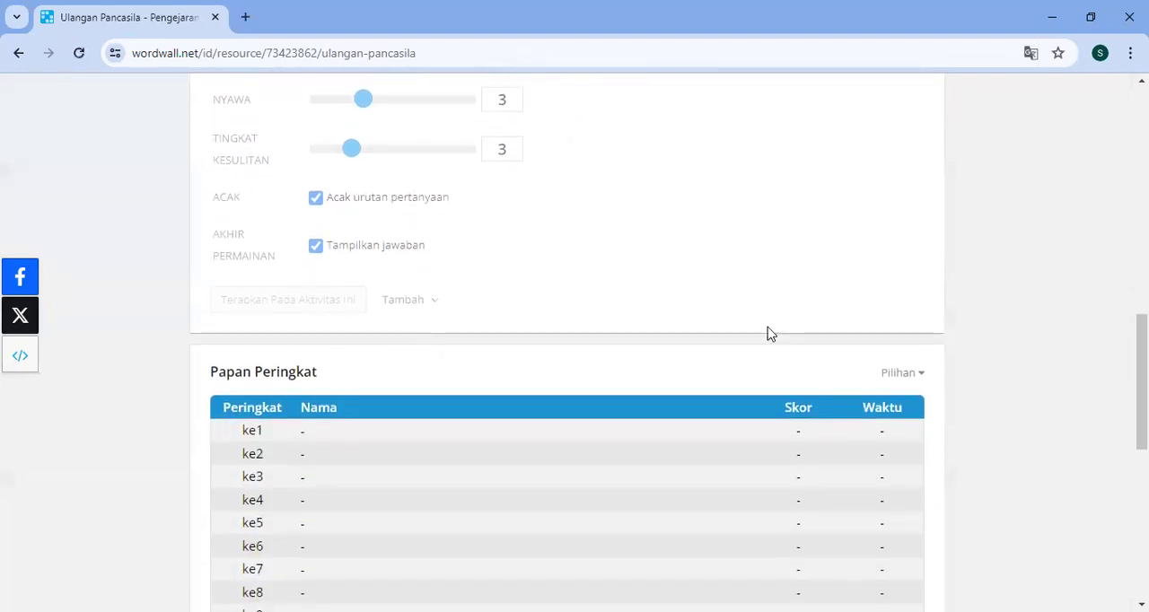
{"action": "scroll", "coordinate": [392, 439], "scroll_direction": "down", "scroll_amount": 2}
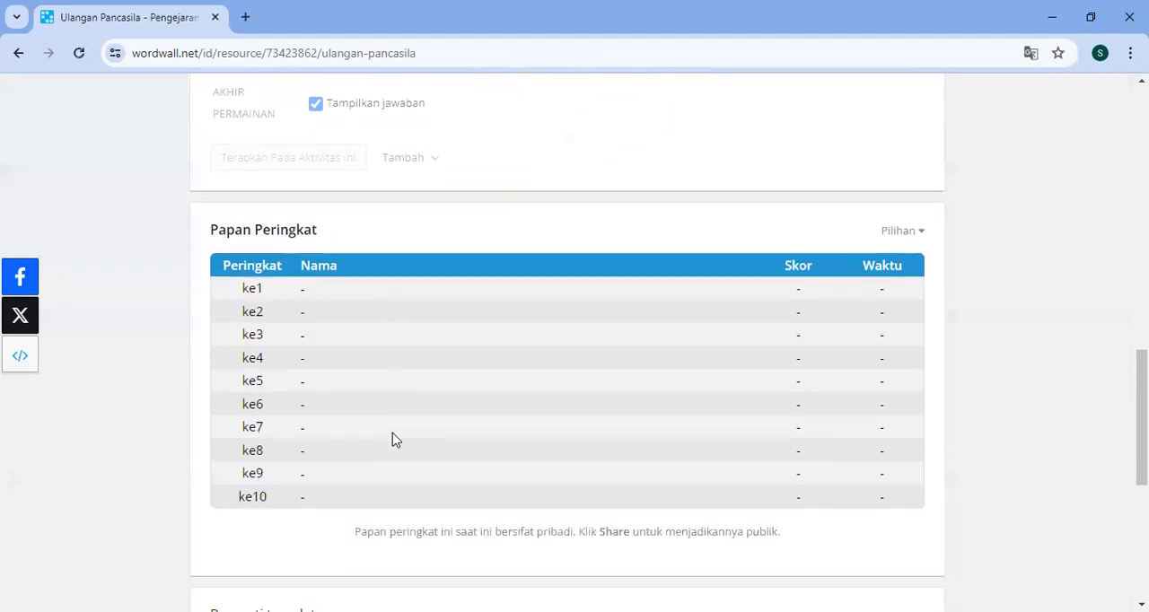
{"action": "left_click", "coordinate": [911, 239]}
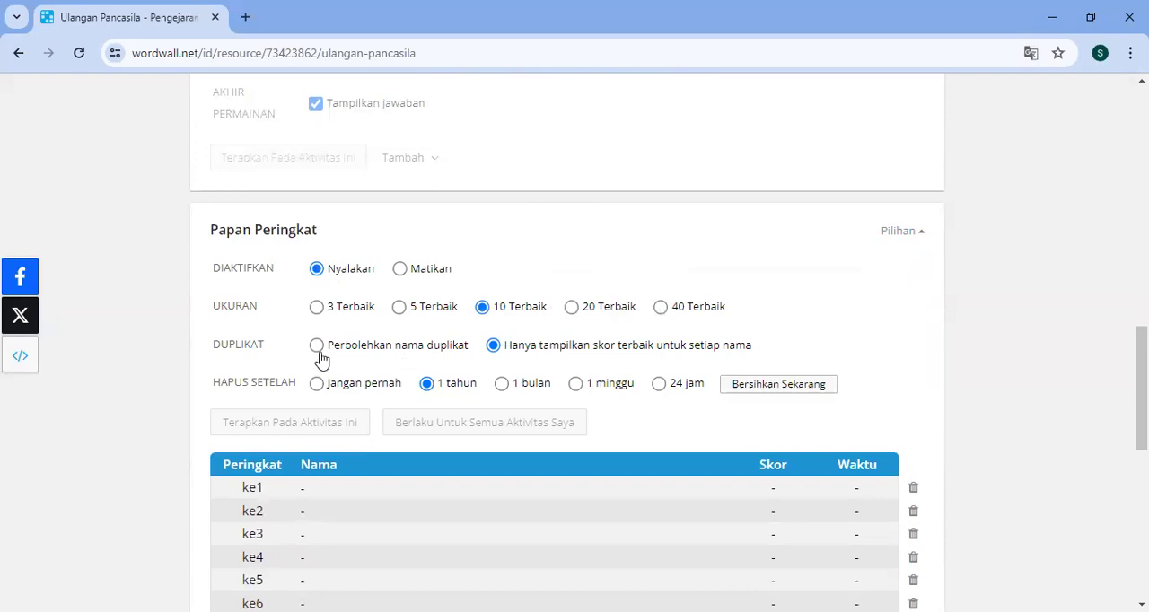
{"action": "left_click", "coordinate": [392, 353]}
{"action": "left_click", "coordinate": [495, 348]}
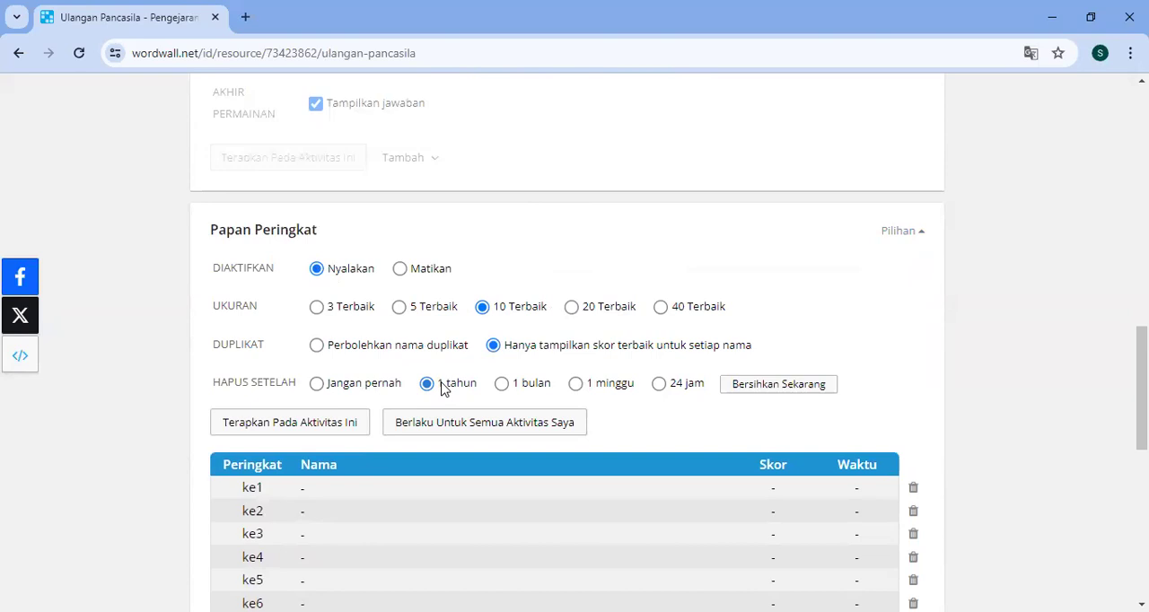
{"action": "left_click", "coordinate": [317, 386]}
- Look over the alternative templates and the activity's settings, and collapse the leaderboard options
{"action": "scroll", "coordinate": [602, 499], "scroll_direction": "down", "scroll_amount": 3}
{"action": "scroll", "coordinate": [602, 499], "scroll_direction": "down", "scroll_amount": 3}
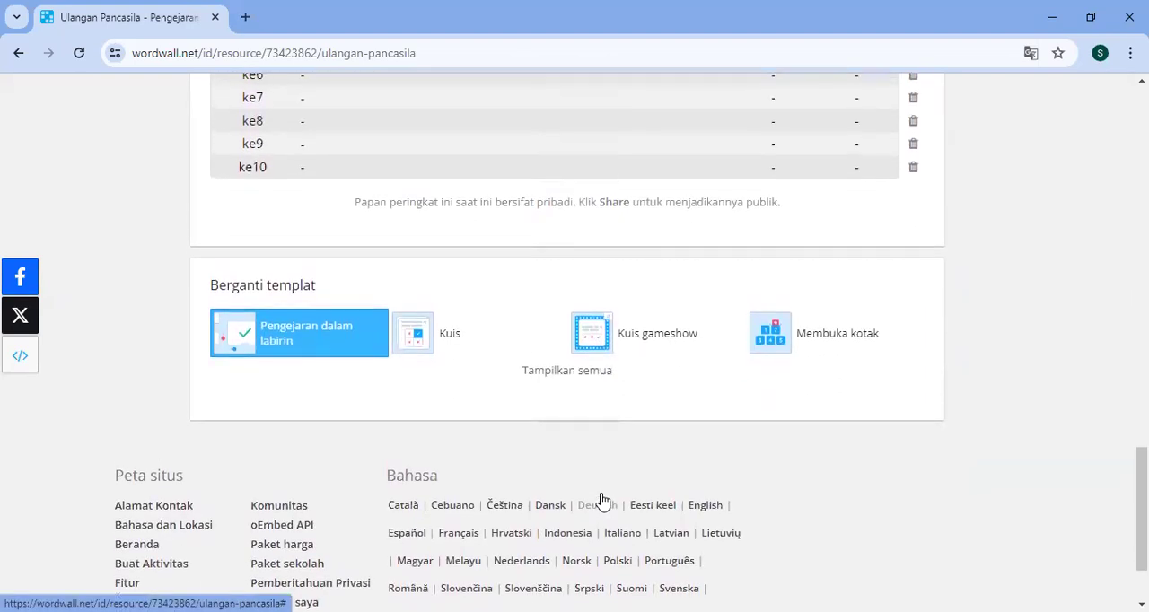
{"action": "scroll", "coordinate": [603, 500], "scroll_direction": "up", "scroll_amount": 8}
{"action": "scroll", "coordinate": [602, 499], "scroll_direction": "up", "scroll_amount": 10}
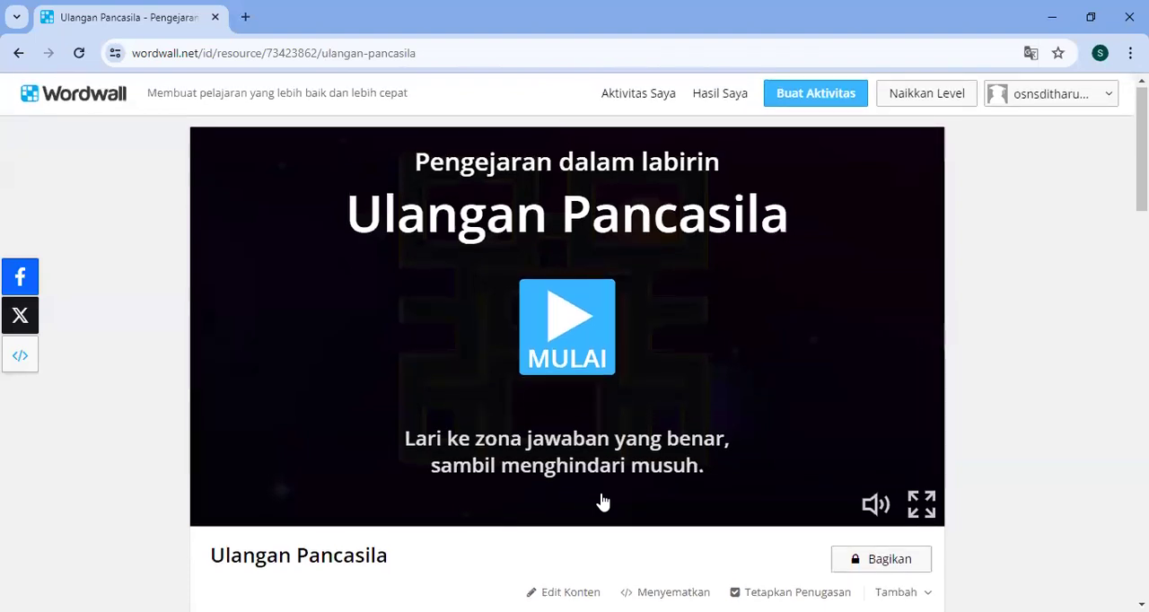
{"action": "scroll", "coordinate": [602, 501], "scroll_direction": "down", "scroll_amount": 4}
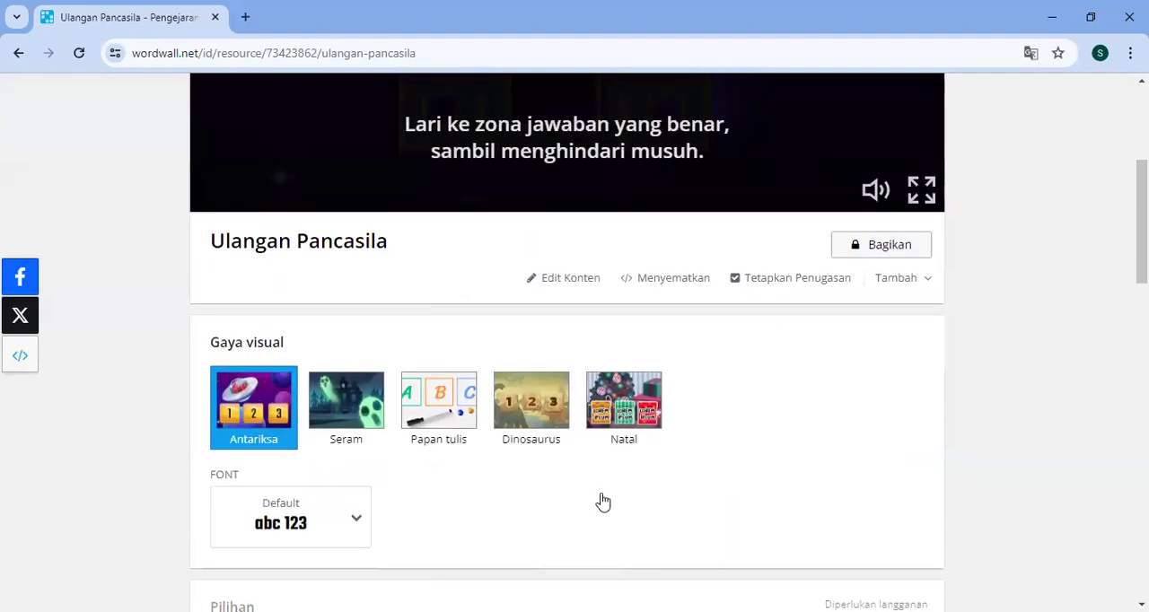
{"action": "scroll", "coordinate": [602, 501], "scroll_direction": "down", "scroll_amount": 6}
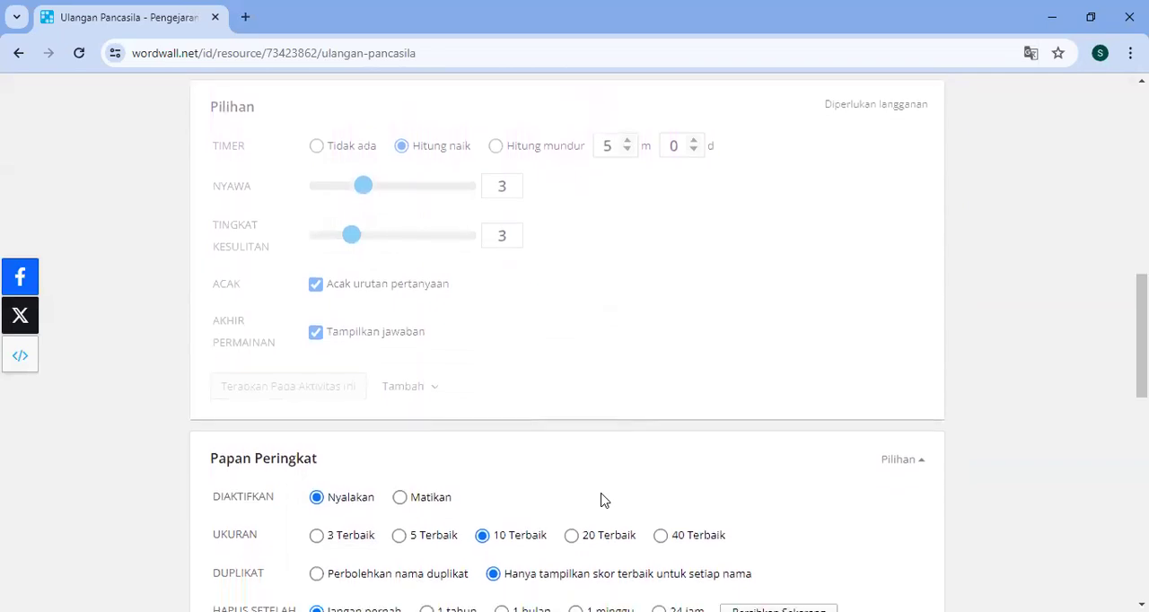
{"action": "left_click", "coordinate": [898, 372]}
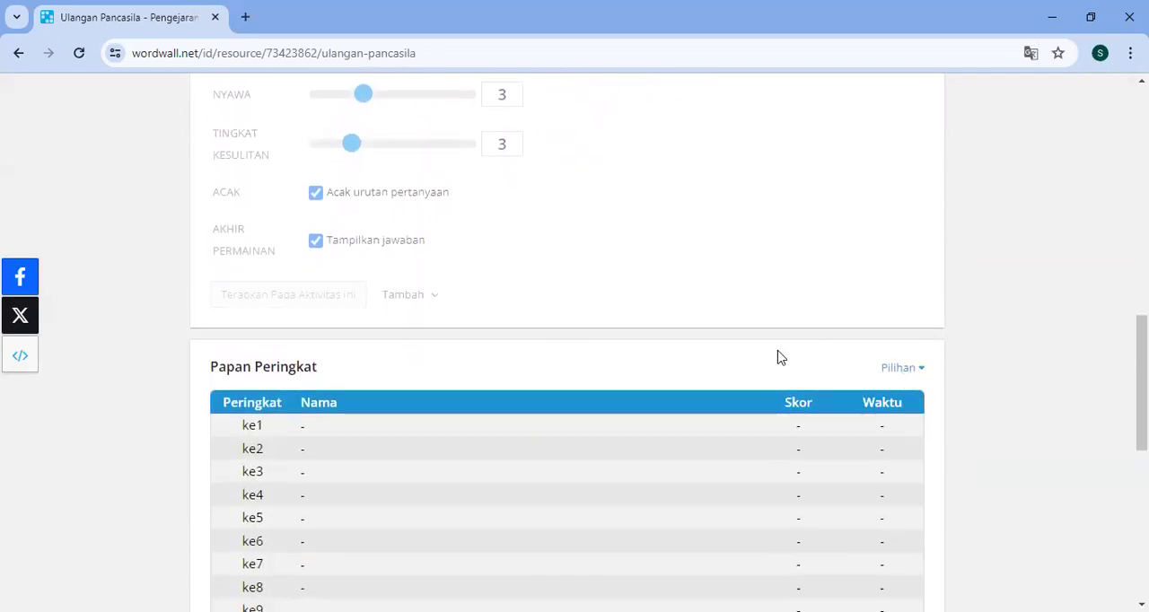
- Start assigning the activity and set the result title to "Jawaban Siswa 'Ulangan Pancasila'"
{"action": "scroll", "coordinate": [779, 357], "scroll_direction": "up", "scroll_amount": 5}
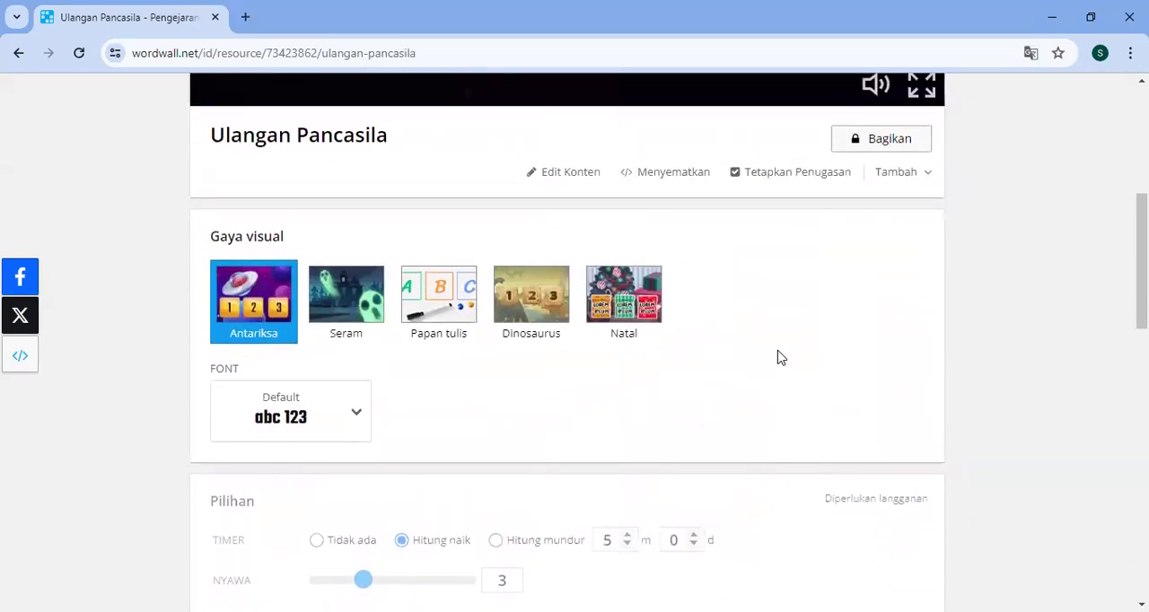
{"action": "scroll", "coordinate": [779, 357], "scroll_direction": "up", "scroll_amount": 2}
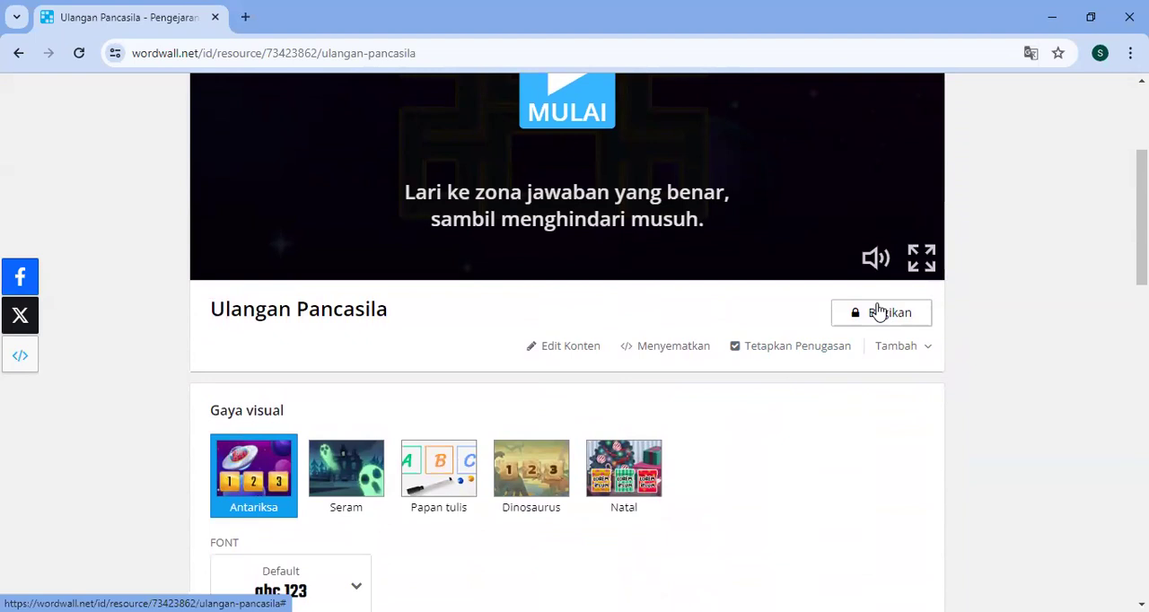
{"action": "left_click", "coordinate": [797, 351]}
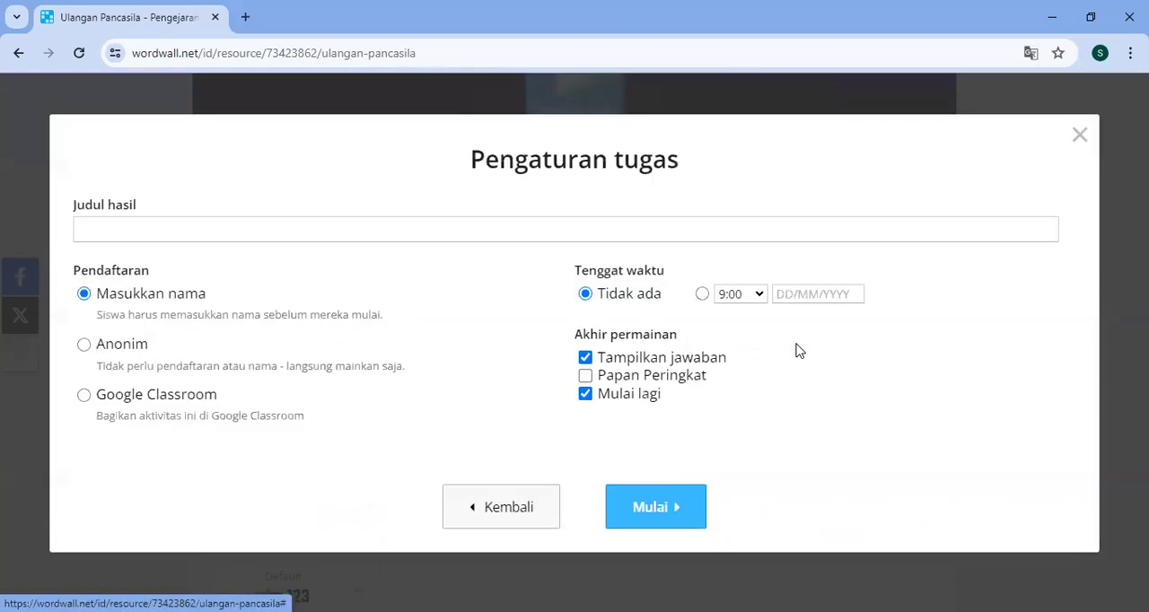
{"action": "left_click", "coordinate": [437, 239]}
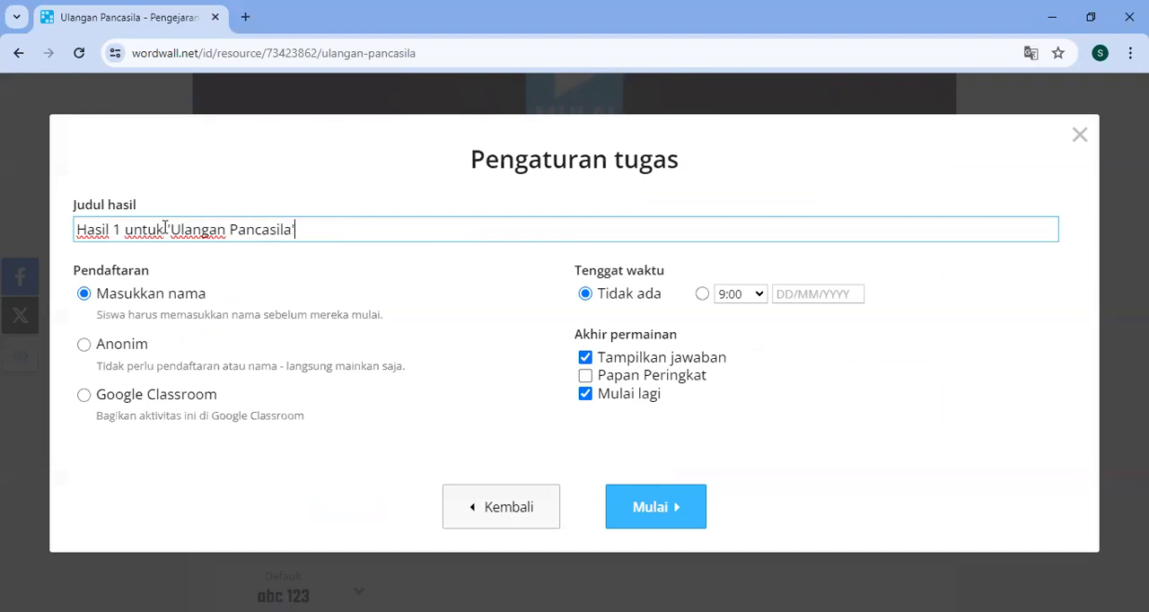
{"action": "key", "text": "BackSpace"}
{"action": "key", "text": "BackSpace"}
{"action": "key", "text": "BackSpace"}
{"action": "key", "text": "BackSpace"}
{"action": "key", "text": "BackSpace"}
{"action": "key", "text": "BackSpace"}
{"action": "key", "text": "BackSpace"}
{"action": "key", "text": "BackSpace"}
{"action": "key", "text": "BackSpace"}
{"action": "key", "text": "BackSpace"}
{"action": "key", "text": "BackSpace"}
{"action": "key", "text": "BackSpace"}
{"action": "key", "text": "BackSpace"}
{"action": "key", "text": "BackSpace"}
{"action": "type", "text": "Jawaban Siswa"}
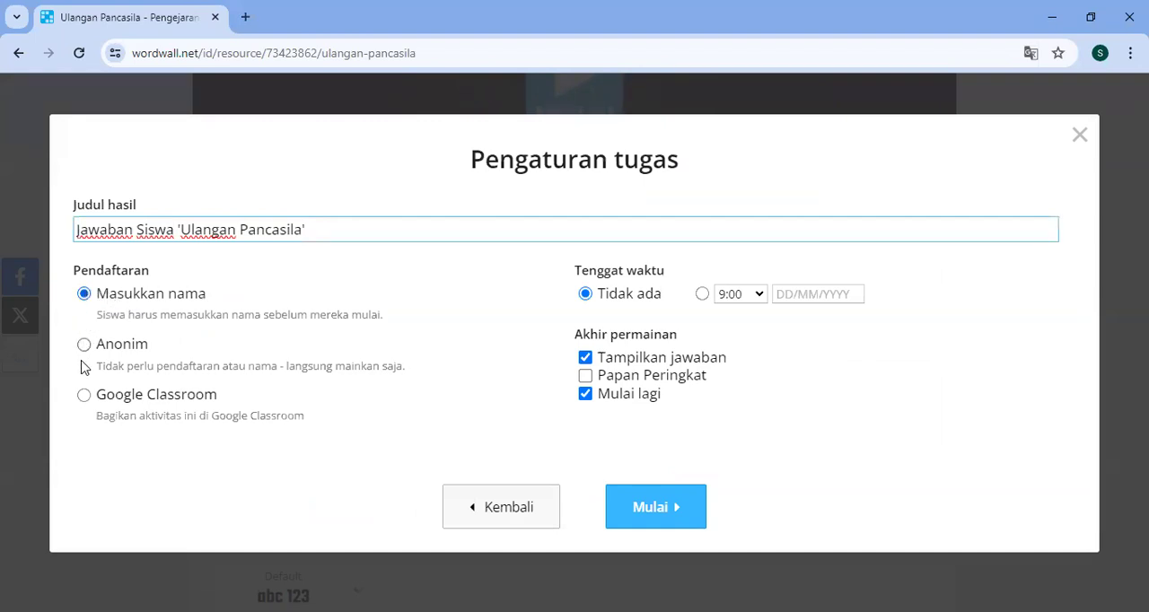
- Set the assignment's registration to Masukkan nama and its deadline to Tidak ada, and start the assignment
{"action": "left_click", "coordinate": [84, 395]}
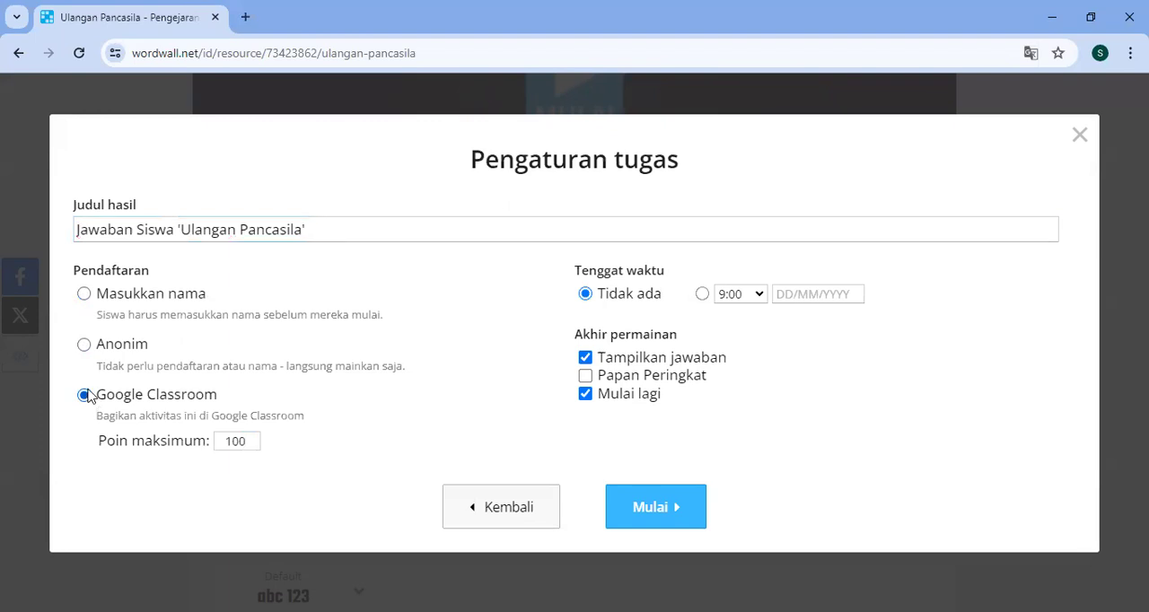
{"action": "left_click", "coordinate": [84, 295]}
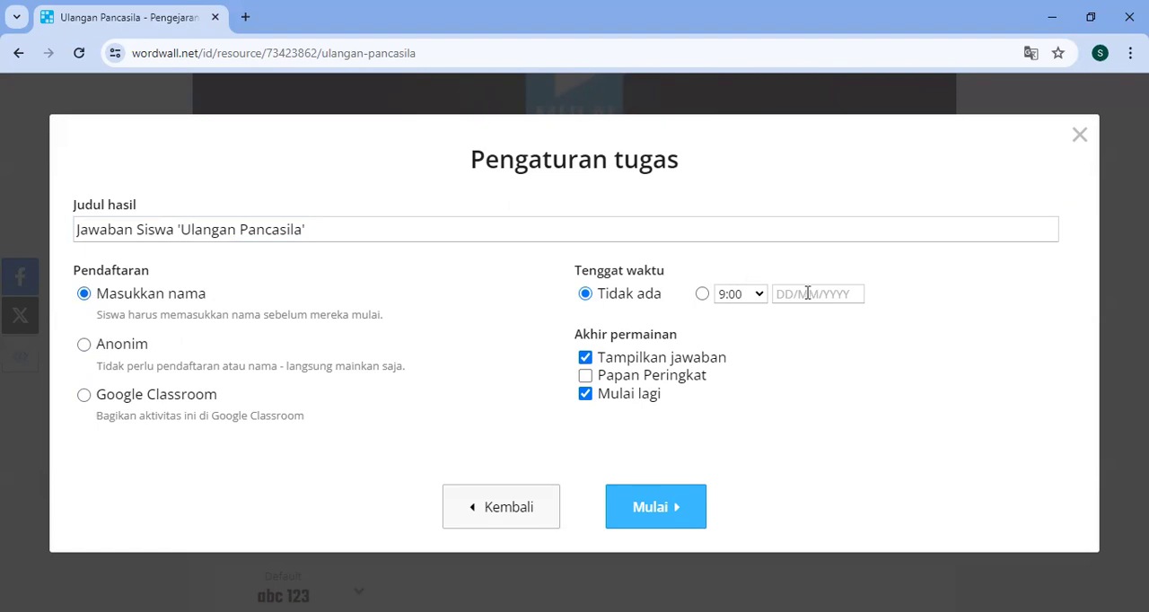
{"action": "left_click", "coordinate": [705, 296]}
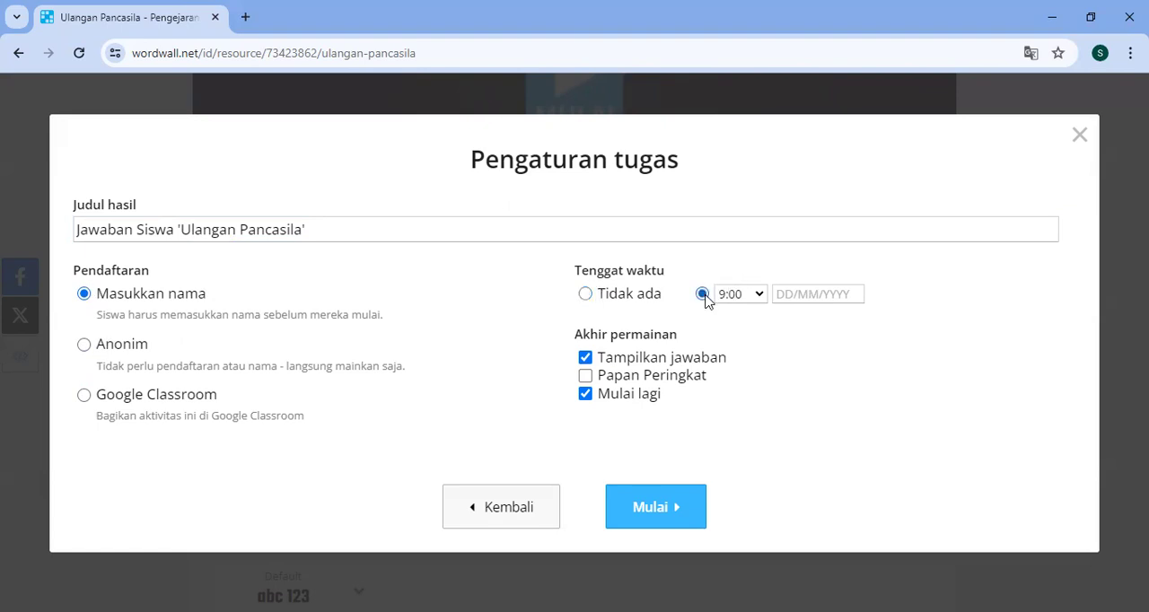
{"action": "left_click", "coordinate": [586, 296]}
{"action": "left_click", "coordinate": [675, 510]}
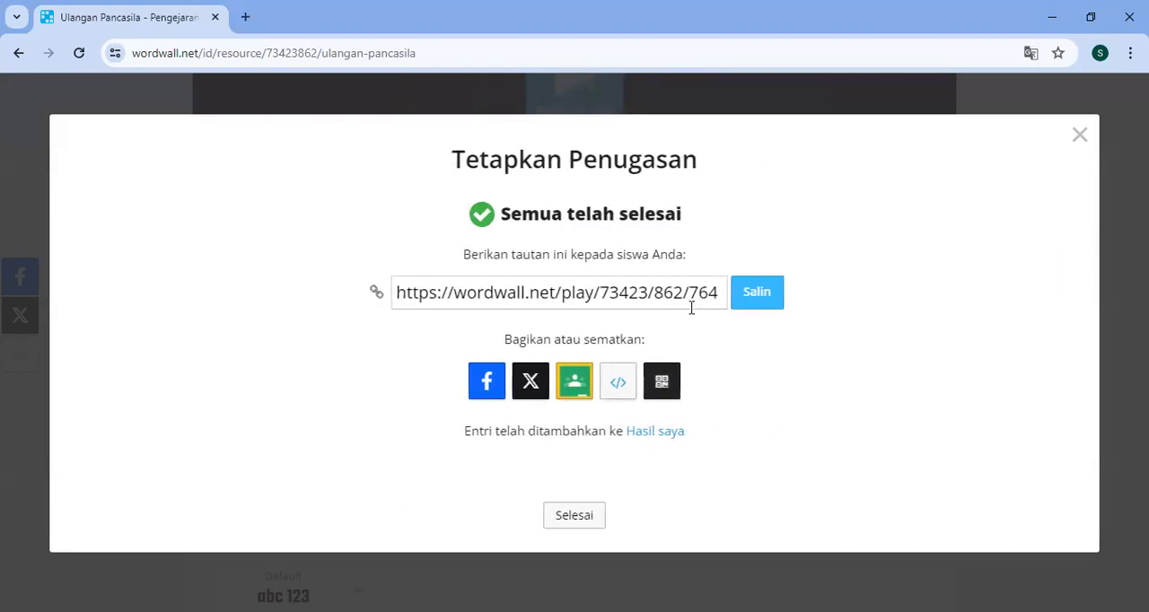
- Copy the assignment's student link and open it in a new browser tab
{"action": "left_click", "coordinate": [691, 301]}
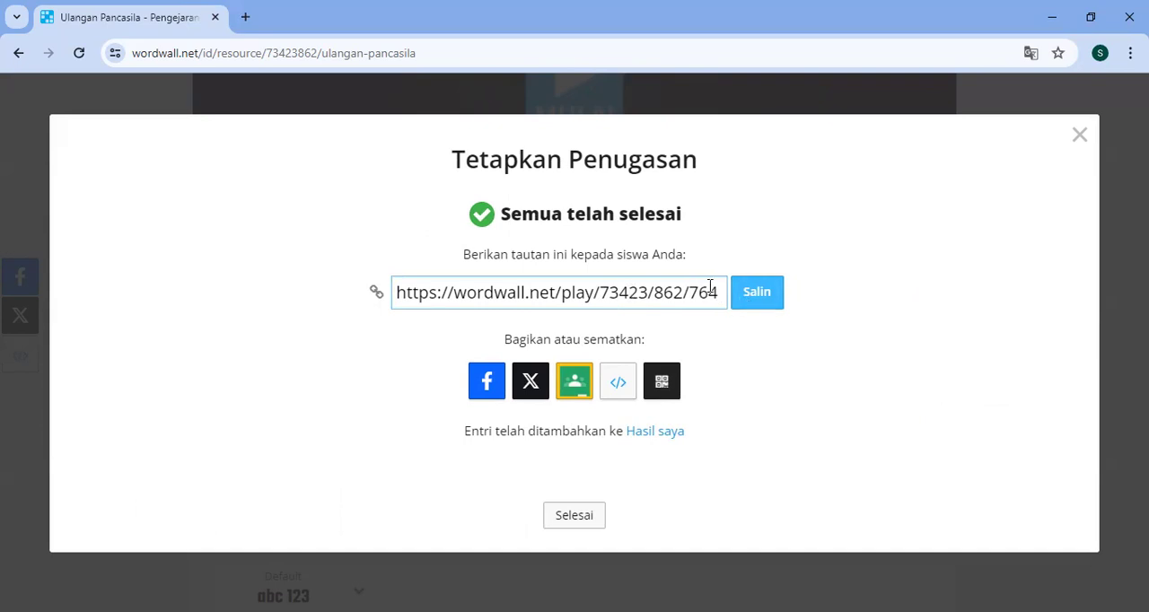
{"action": "left_click", "coordinate": [757, 296]}
{"action": "key", "text": "ctrl+c"}
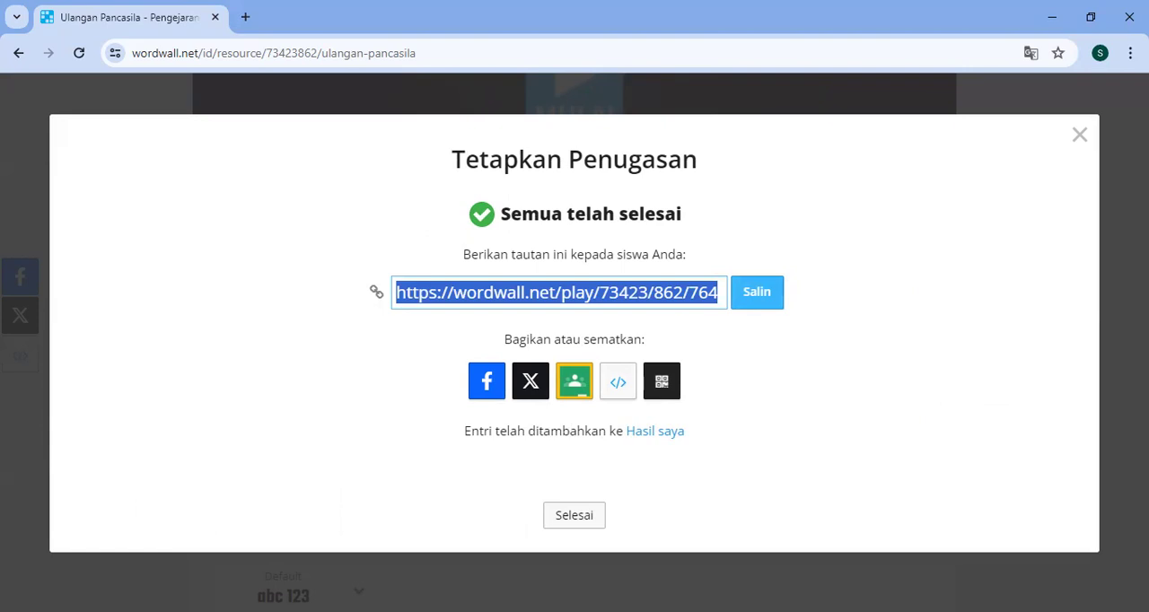
{"action": "left_click", "coordinate": [770, 298]}
{"action": "left_click", "coordinate": [246, 17]}
{"action": "key", "text": "ctrl+v"}
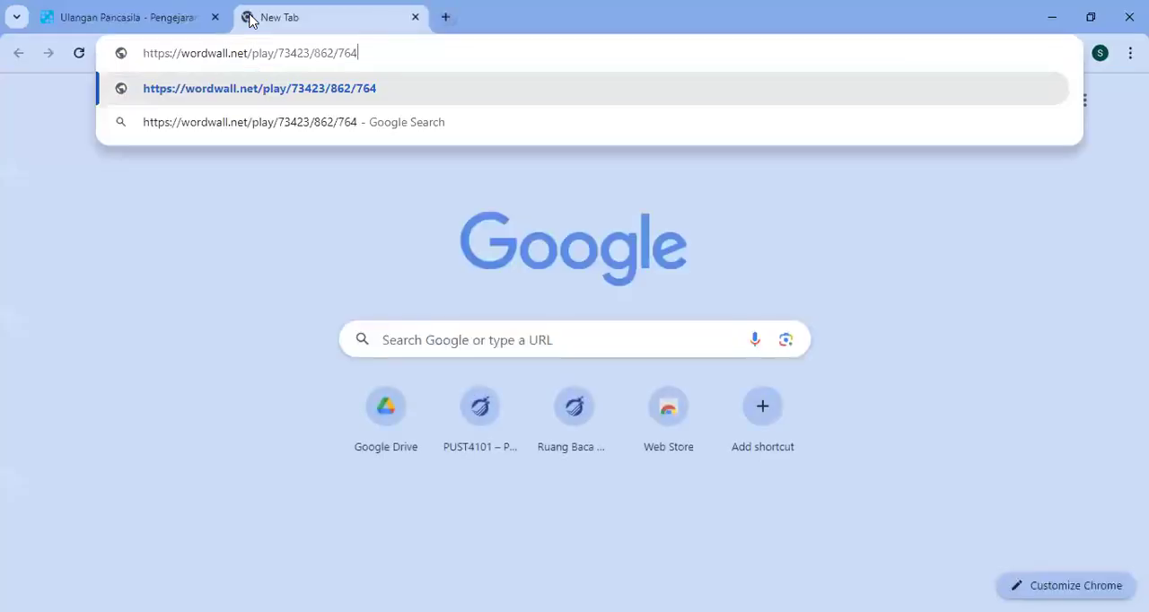
{"action": "key", "text": "Return"}
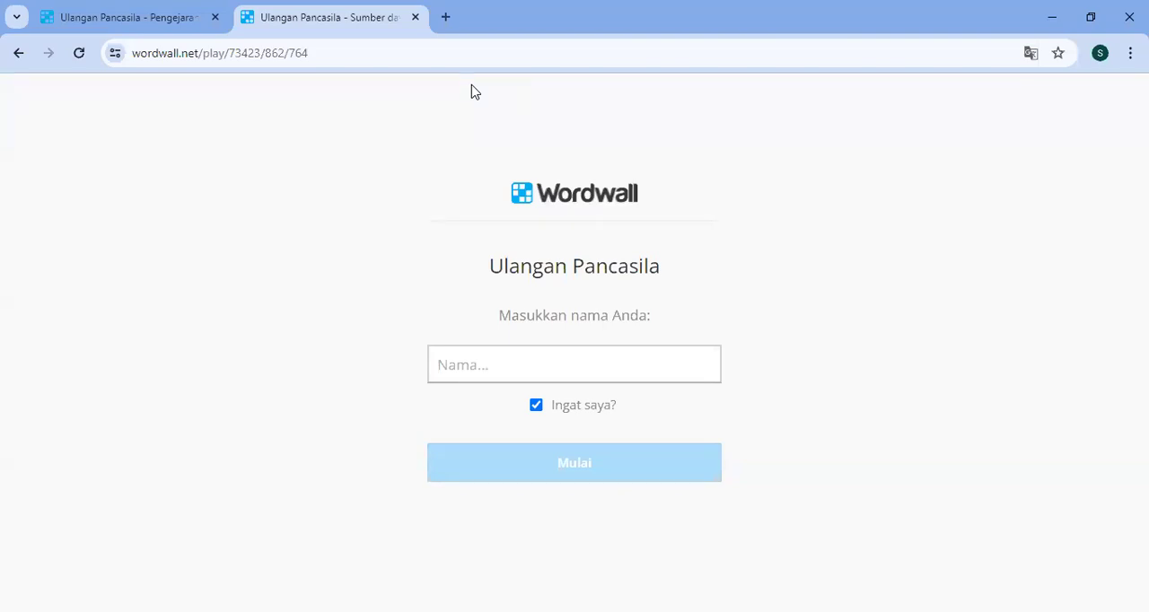
- Turn off Ingat saya?, enter the student's name, and start playing the Ulangan Pancasila maze game
{"action": "left_click", "coordinate": [536, 405]}
{"action": "left_click", "coordinate": [609, 348]}
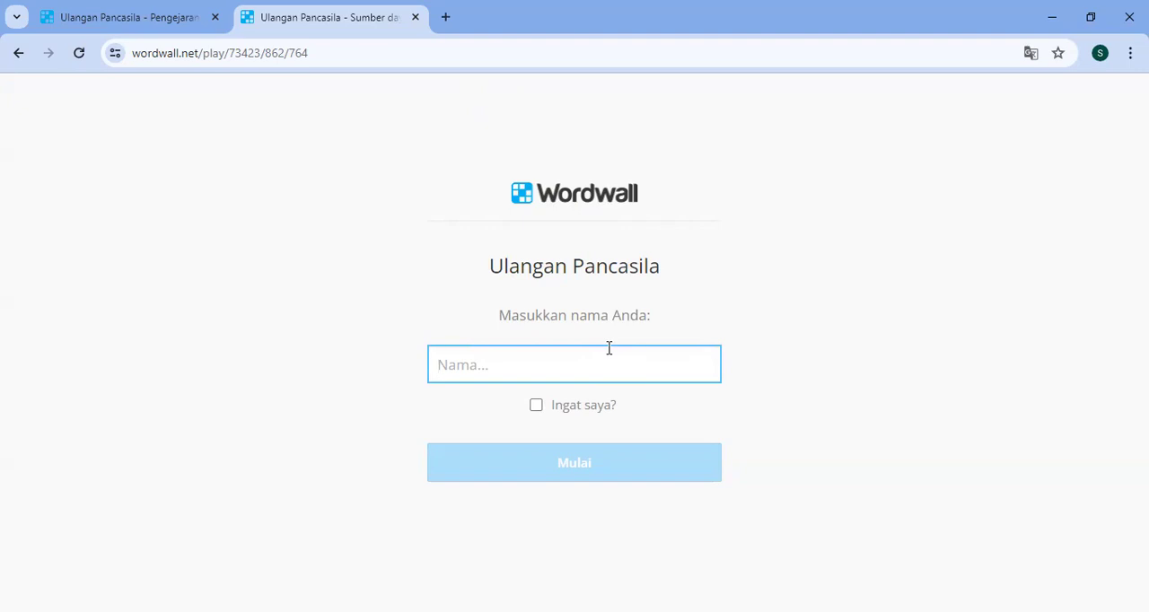
{"action": "type", "text": "Paimin"}
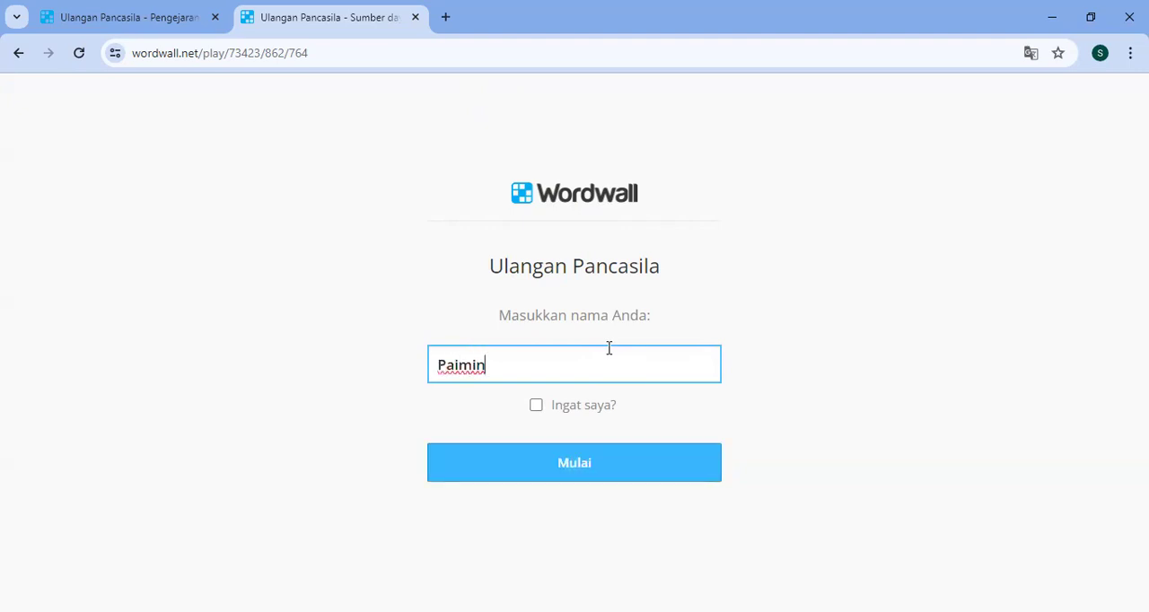
{"action": "left_click", "coordinate": [588, 466]}
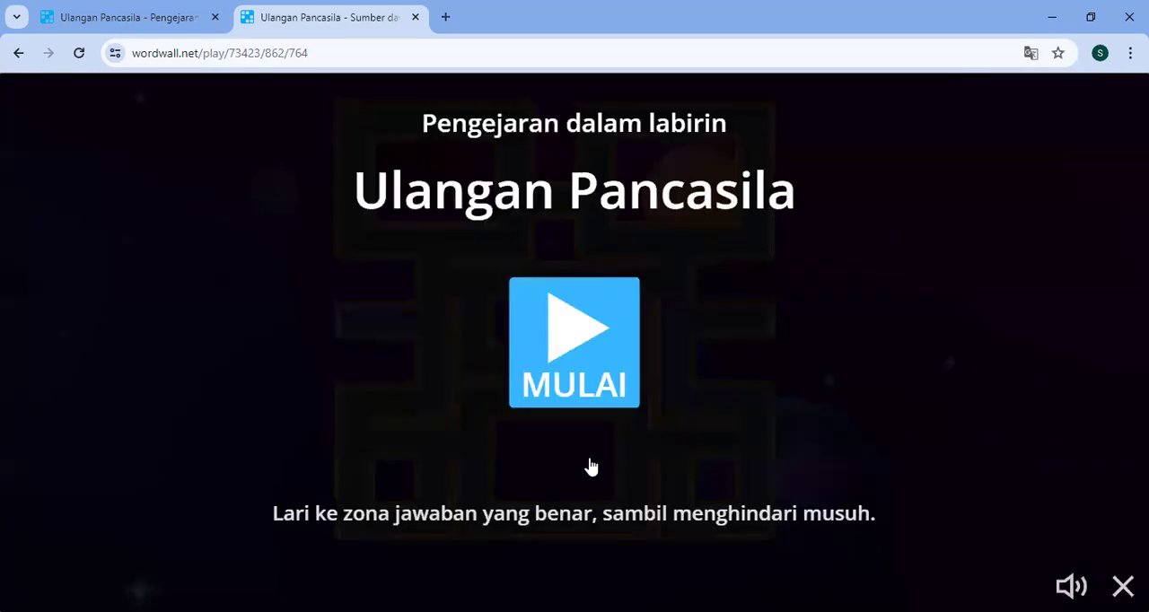
{"action": "left_click", "coordinate": [587, 330]}
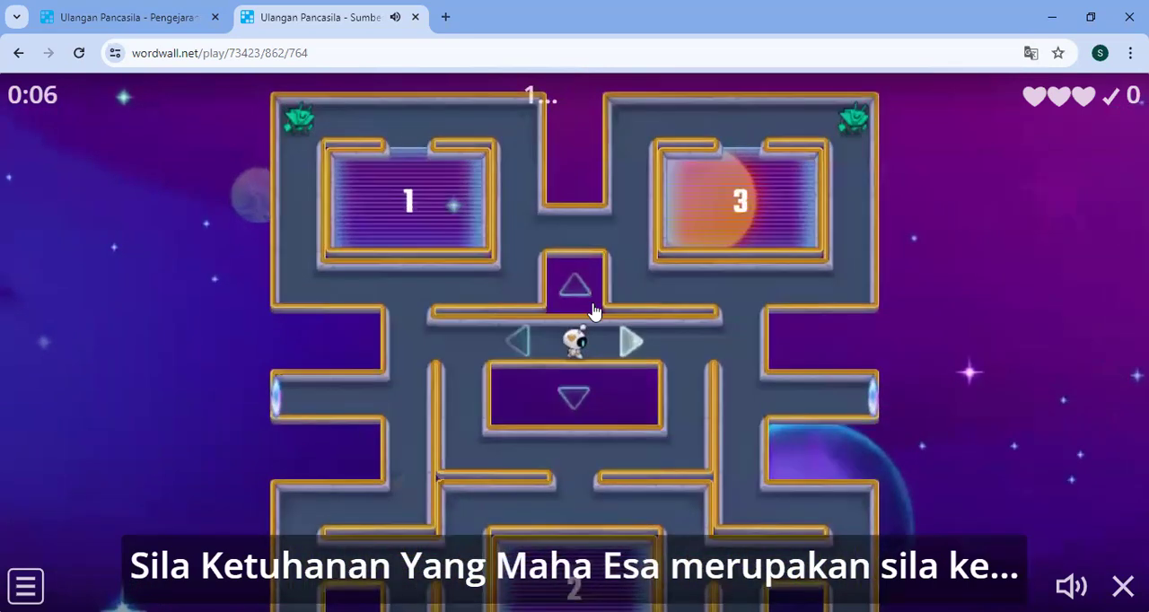
- Steer the astronaut through the maze into answer zone 1 for the question on Sila Ketuhanan Yang Maha Esa
{"action": "left_click", "coordinate": [633, 341]}
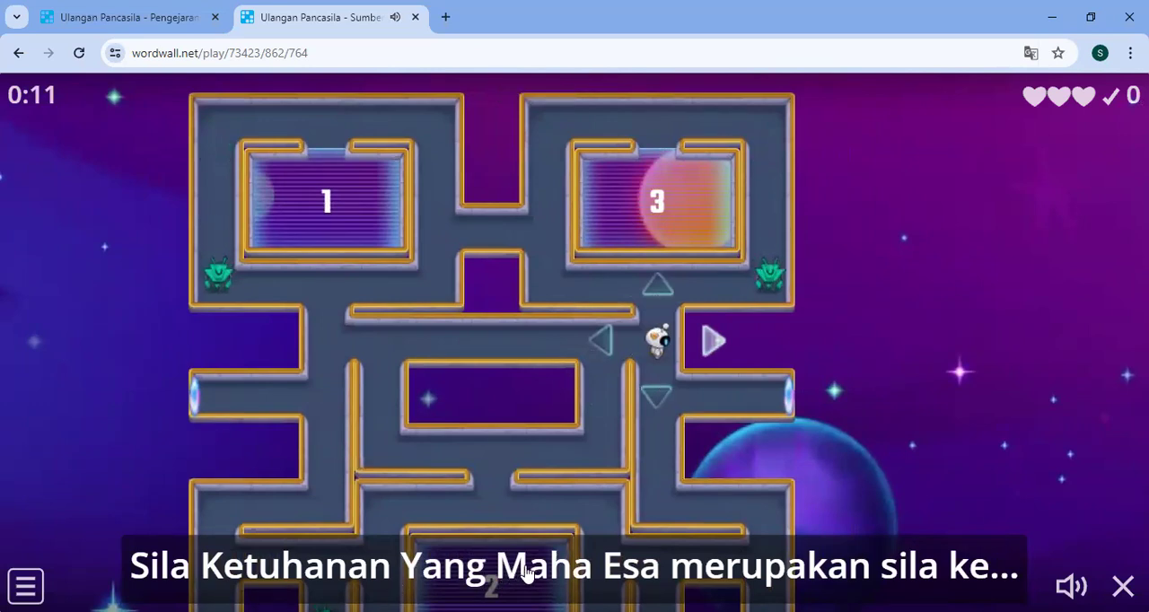
{"action": "left_click", "coordinate": [546, 348]}
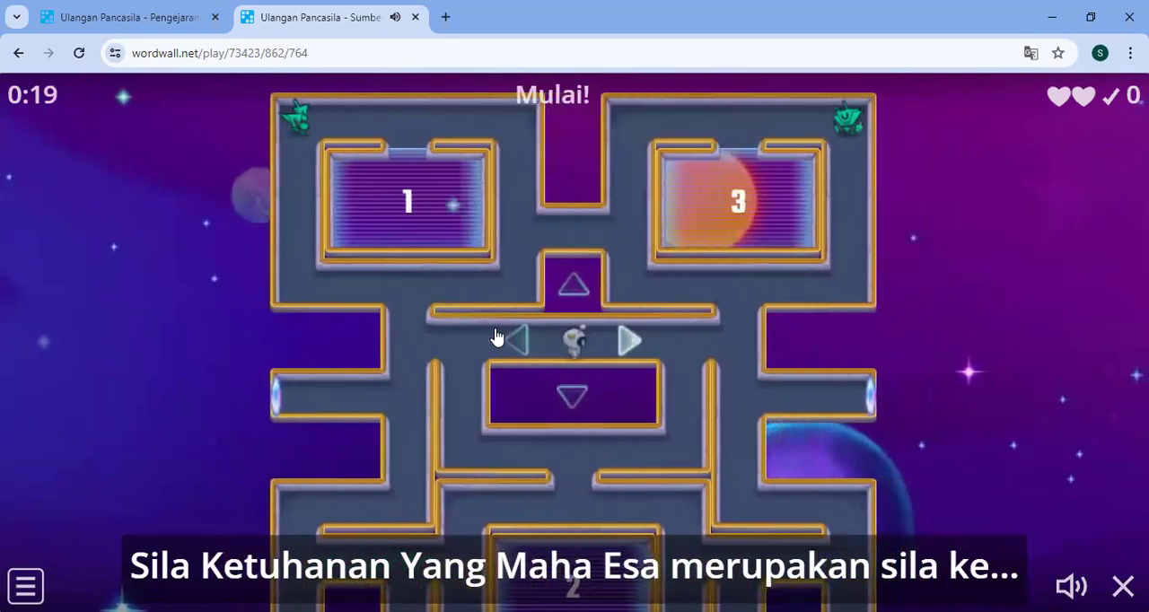
{"action": "left_click", "coordinate": [367, 338]}
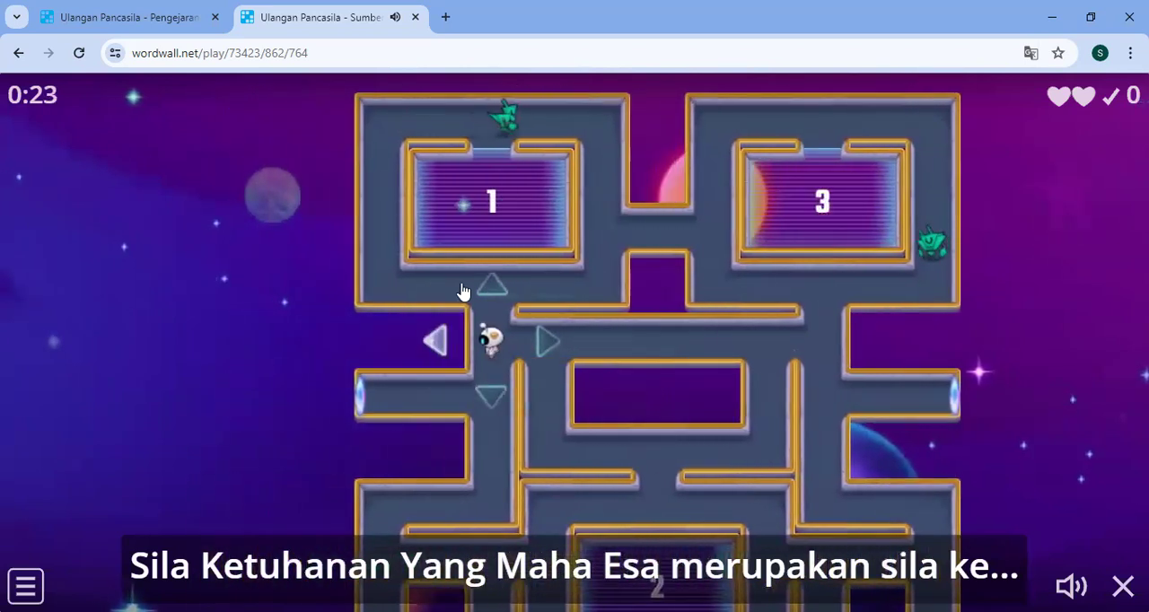
{"action": "left_click", "coordinate": [496, 295]}
{"action": "left_click", "coordinate": [415, 312]}
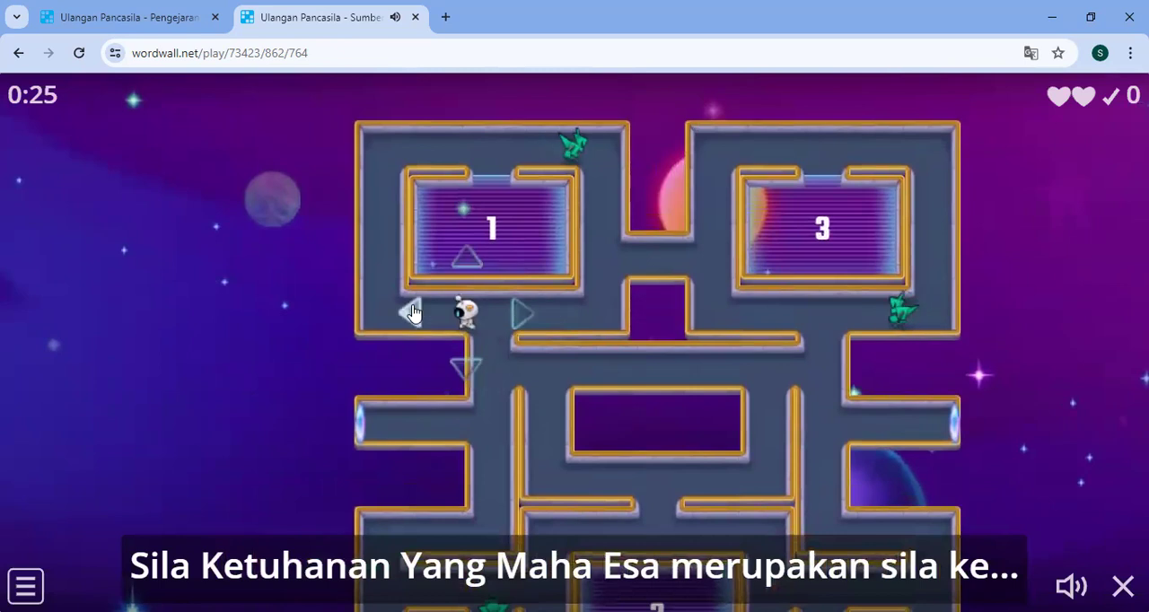
{"action": "left_click", "coordinate": [394, 187]}
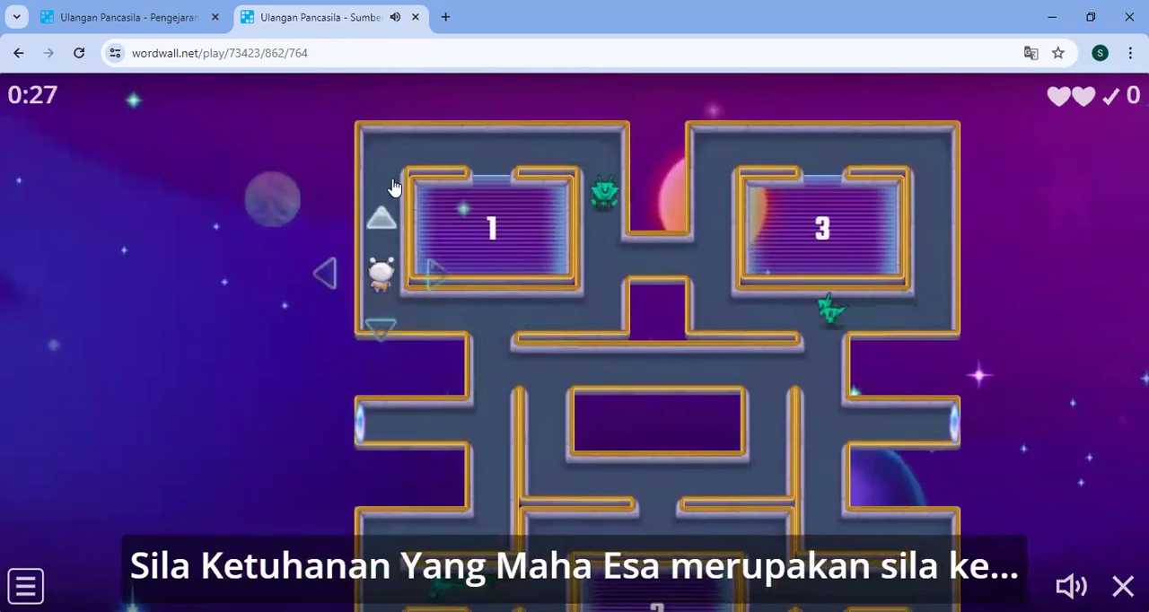
{"action": "left_click", "coordinate": [469, 155]}
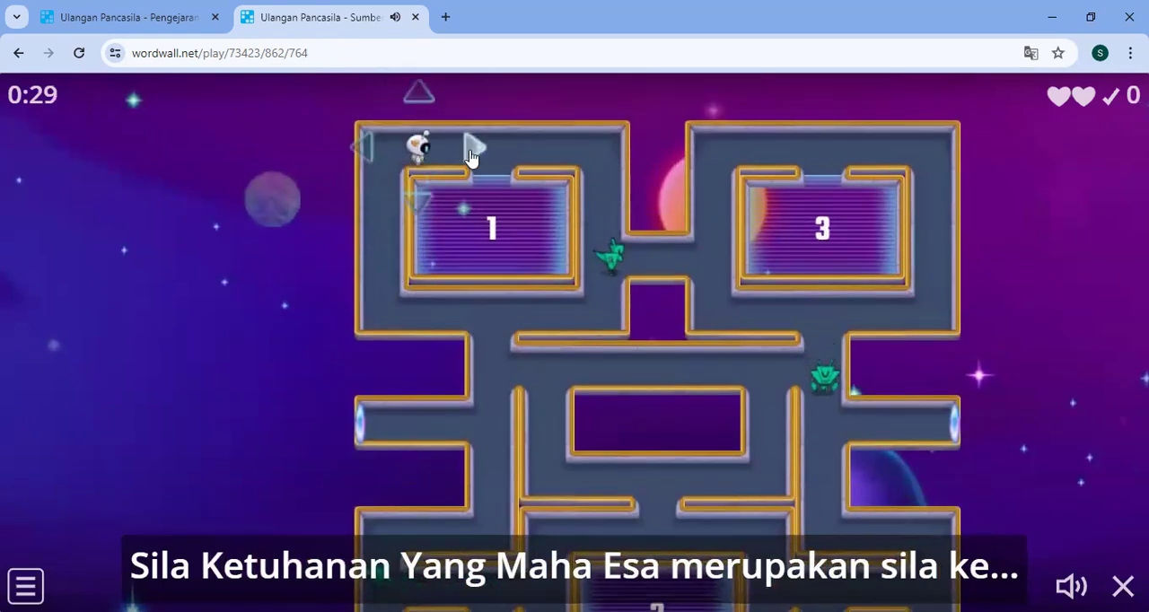
{"action": "left_click", "coordinate": [476, 189]}
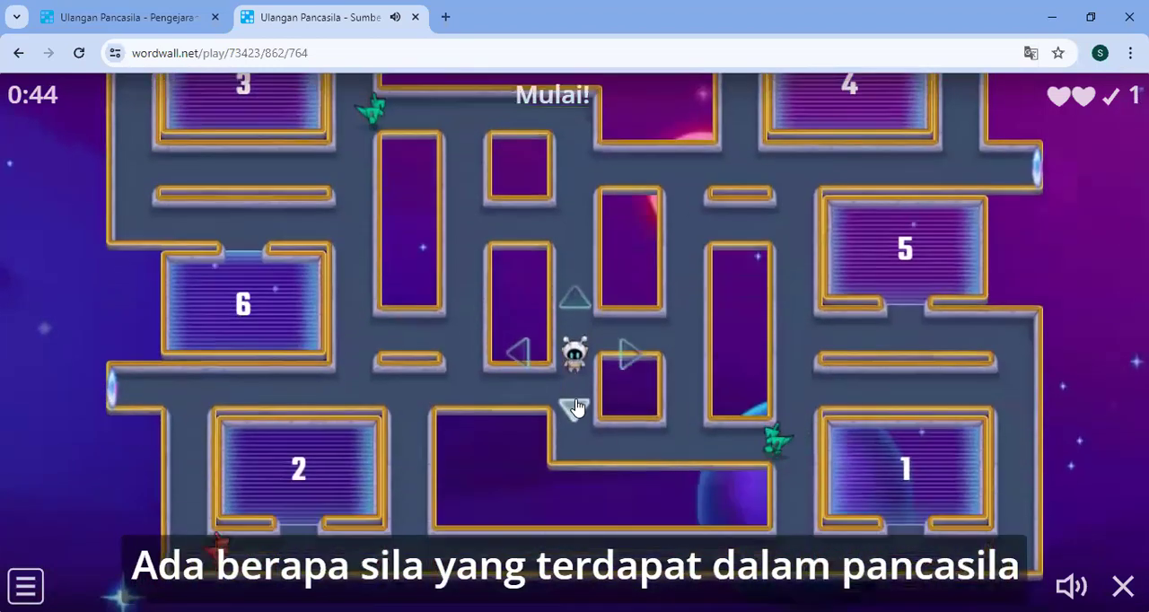
- Steer the astronaut through the second maze to answer zone 1 for the question on how many sila Pancasila has
{"action": "left_click", "coordinate": [575, 409]}
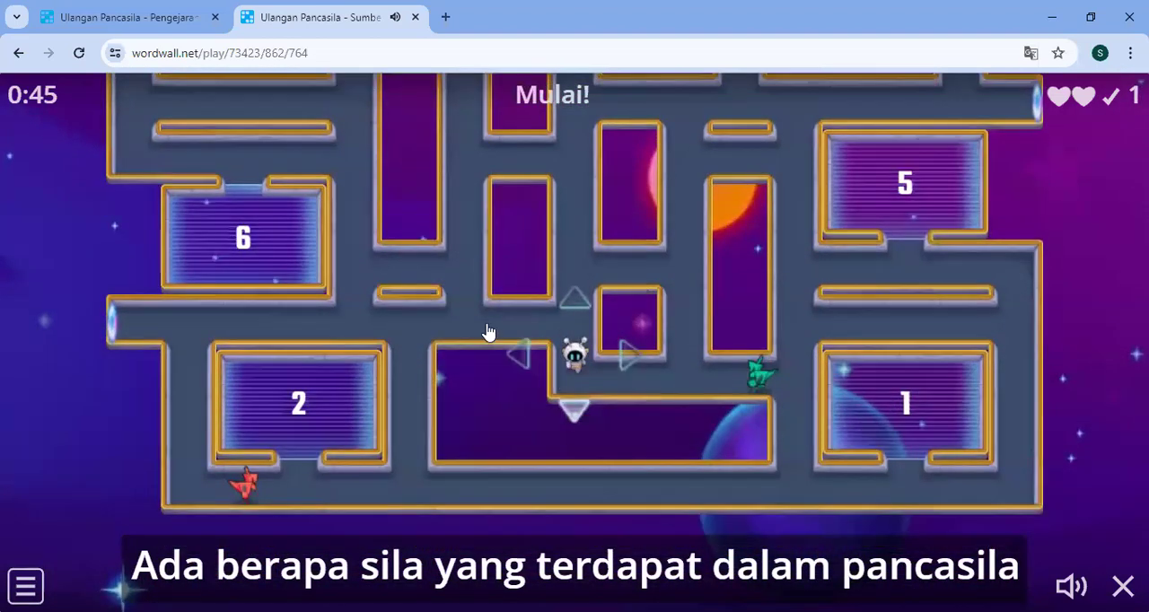
{"action": "left_click", "coordinate": [572, 312]}
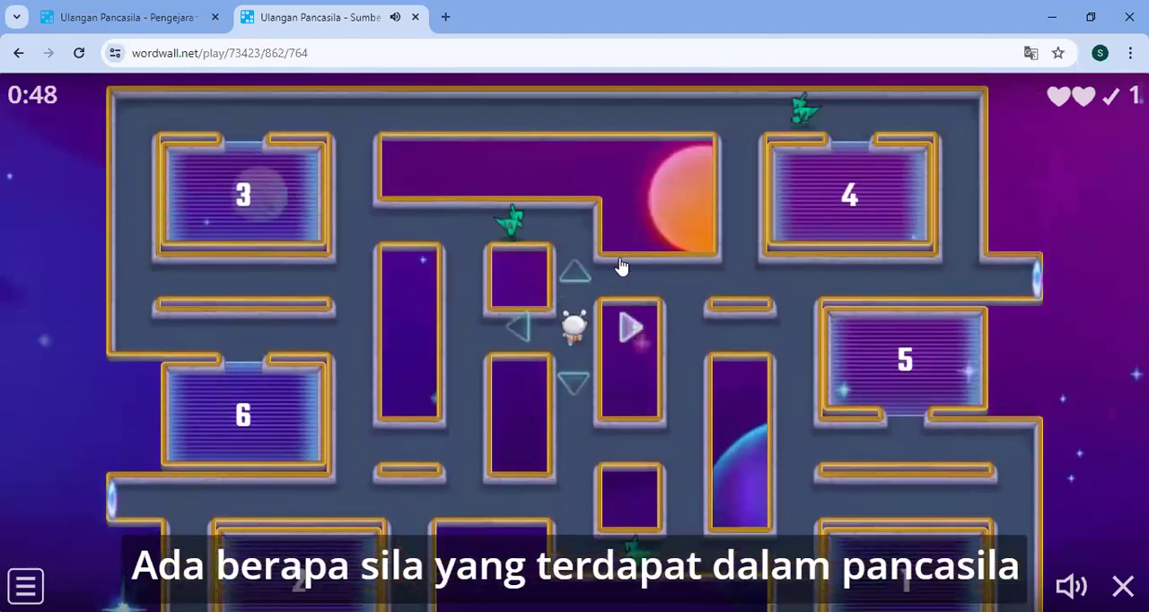
{"action": "left_click", "coordinate": [642, 314]}
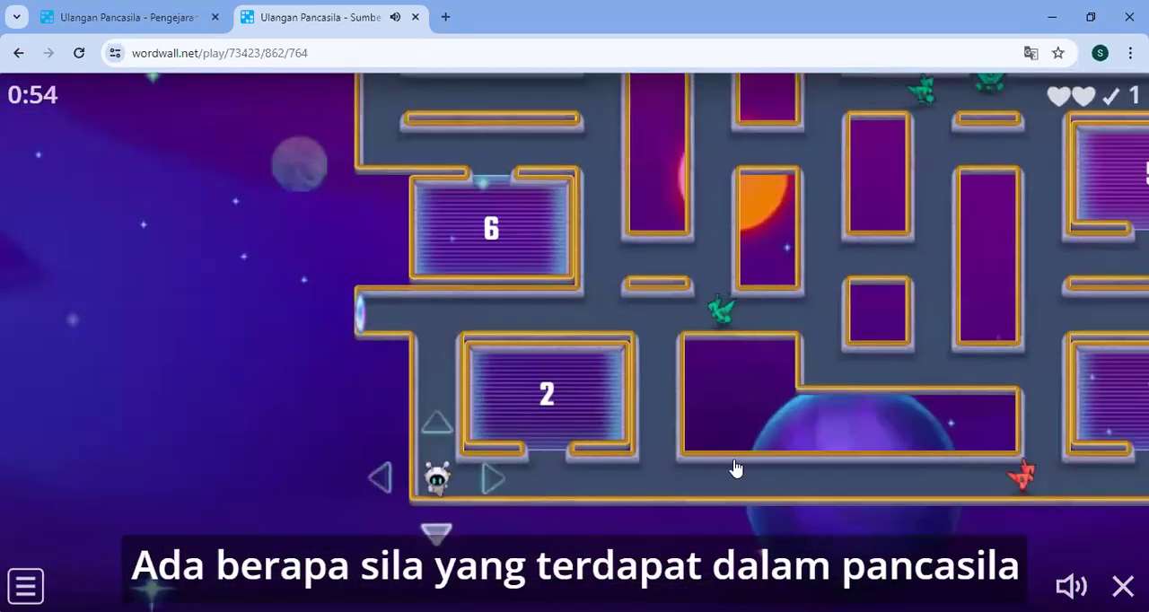
{"action": "left_click", "coordinate": [735, 468]}
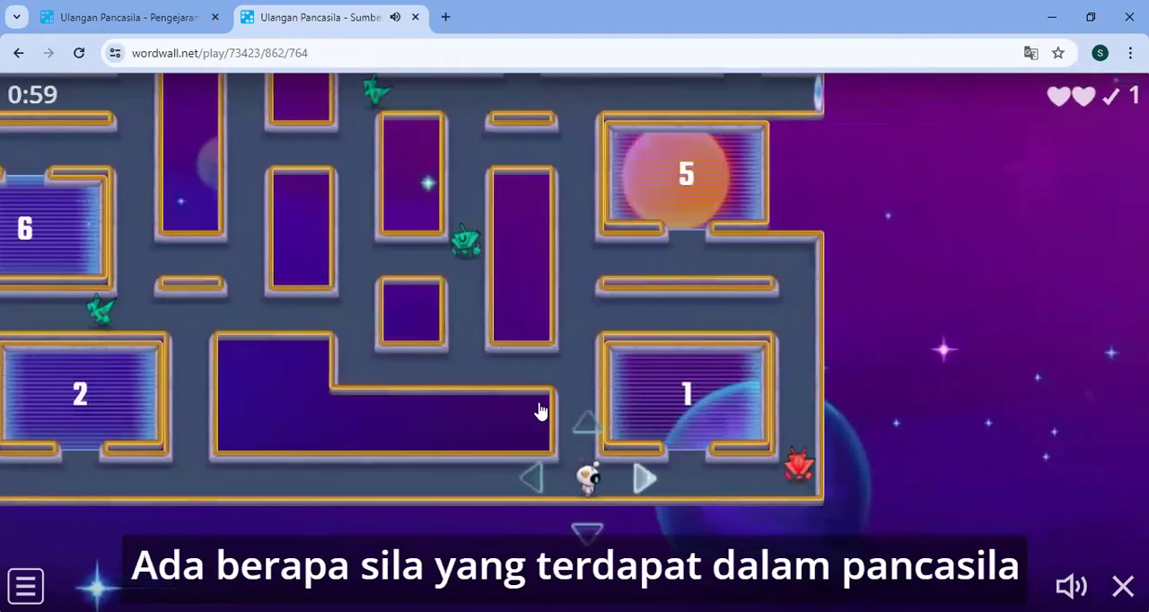
{"action": "left_click", "coordinate": [574, 423]}
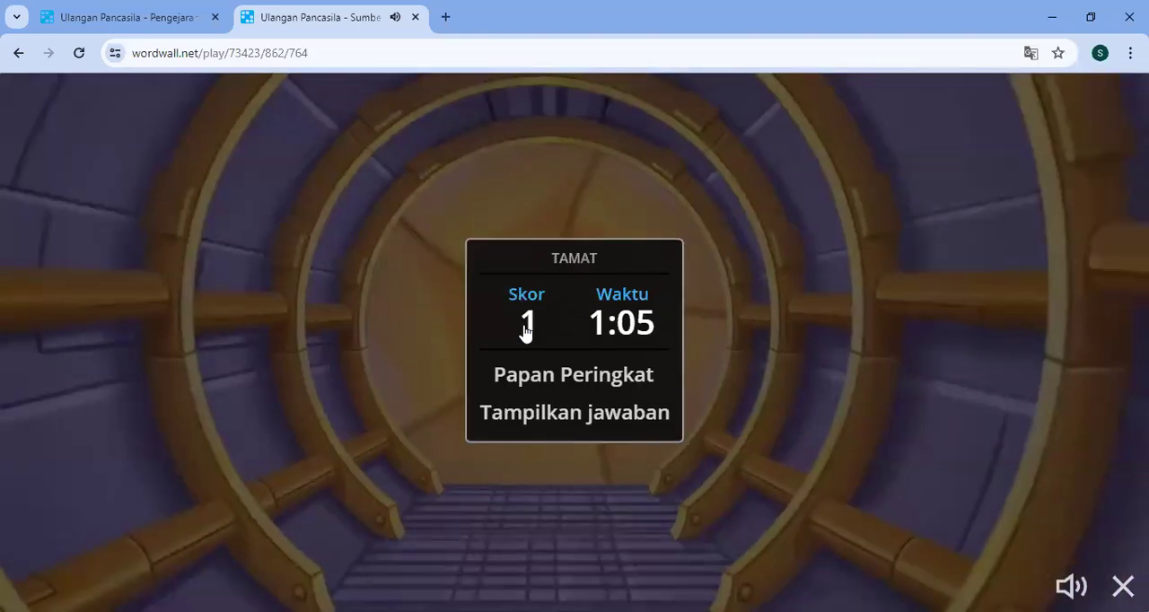
- Review the submitted answers and the Papan Peringkat leaderboard of the finished game
{"action": "left_click", "coordinate": [570, 412]}
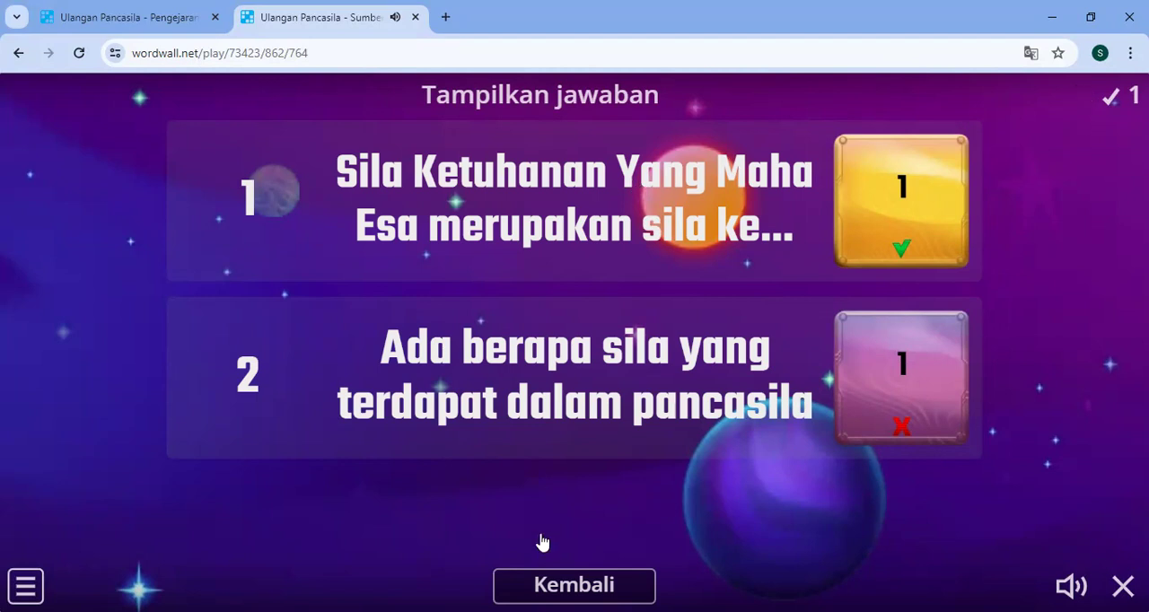
{"action": "left_click", "coordinate": [595, 584]}
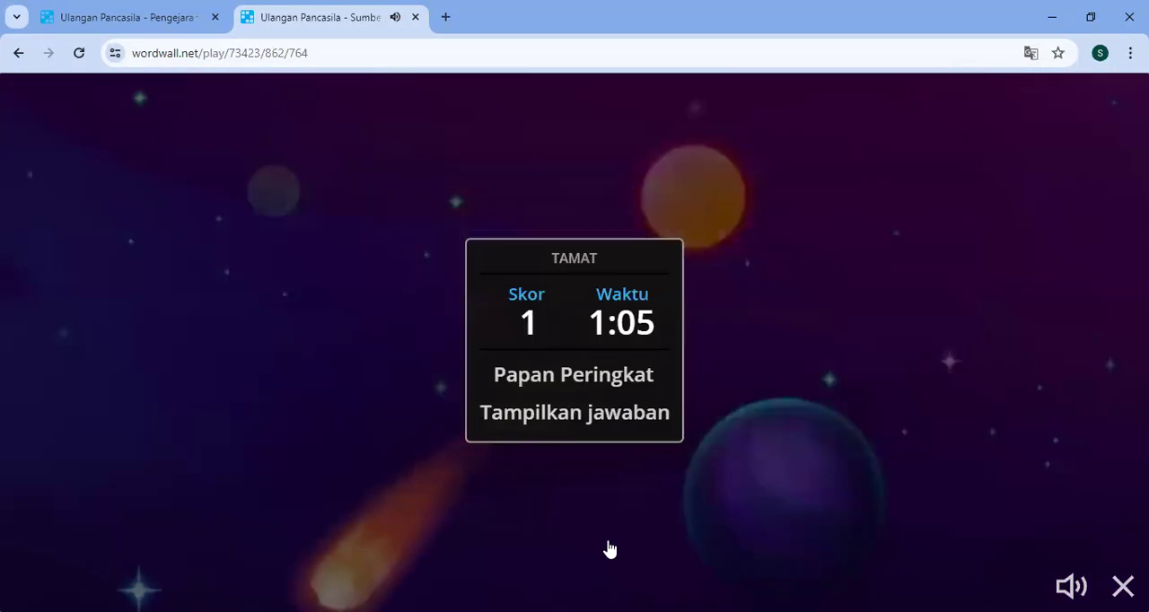
{"action": "left_click", "coordinate": [609, 377]}
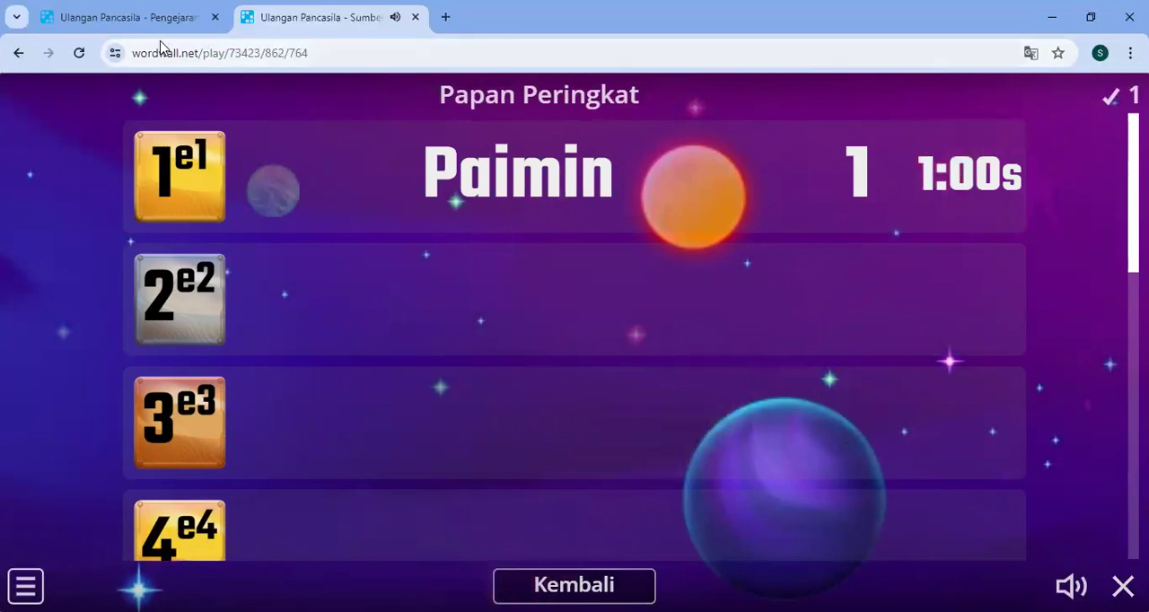
- Return to the activity's browser tab, finish the assignment dialog, and open the Aktivitas Saya list
{"action": "left_click", "coordinate": [133, 26]}
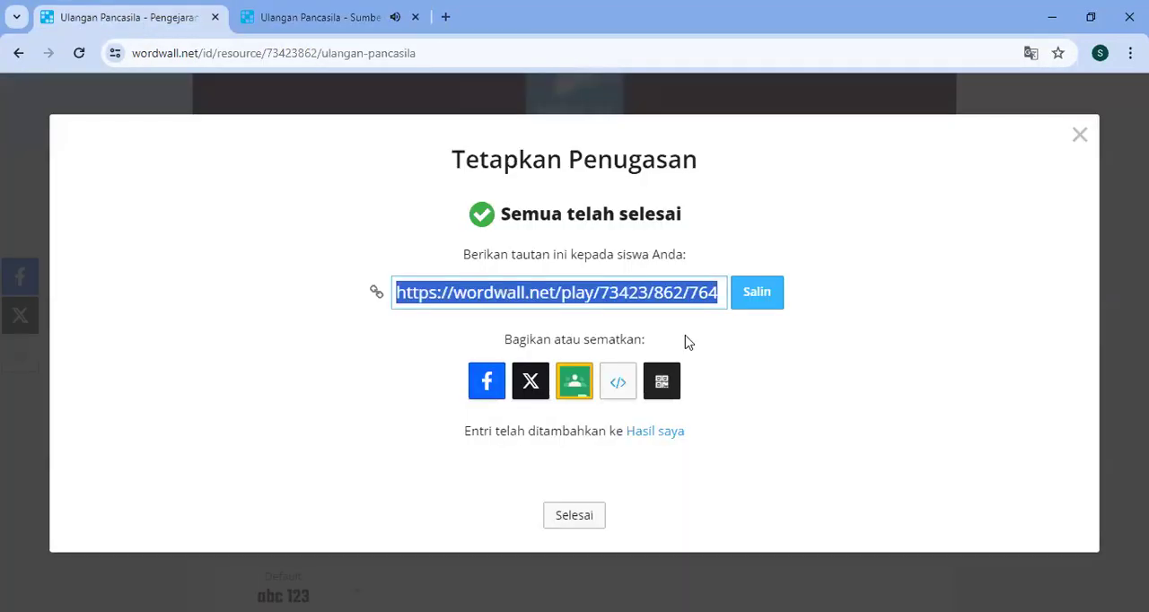
{"action": "left_click", "coordinate": [575, 518]}
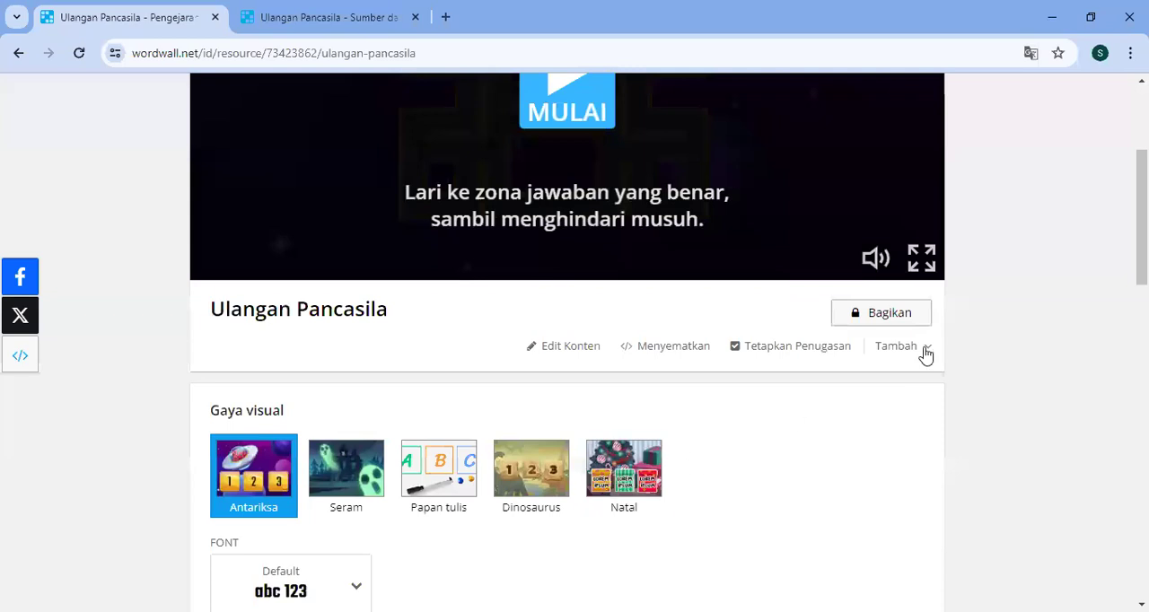
{"action": "scroll", "coordinate": [936, 348], "scroll_direction": "up", "scroll_amount": 3}
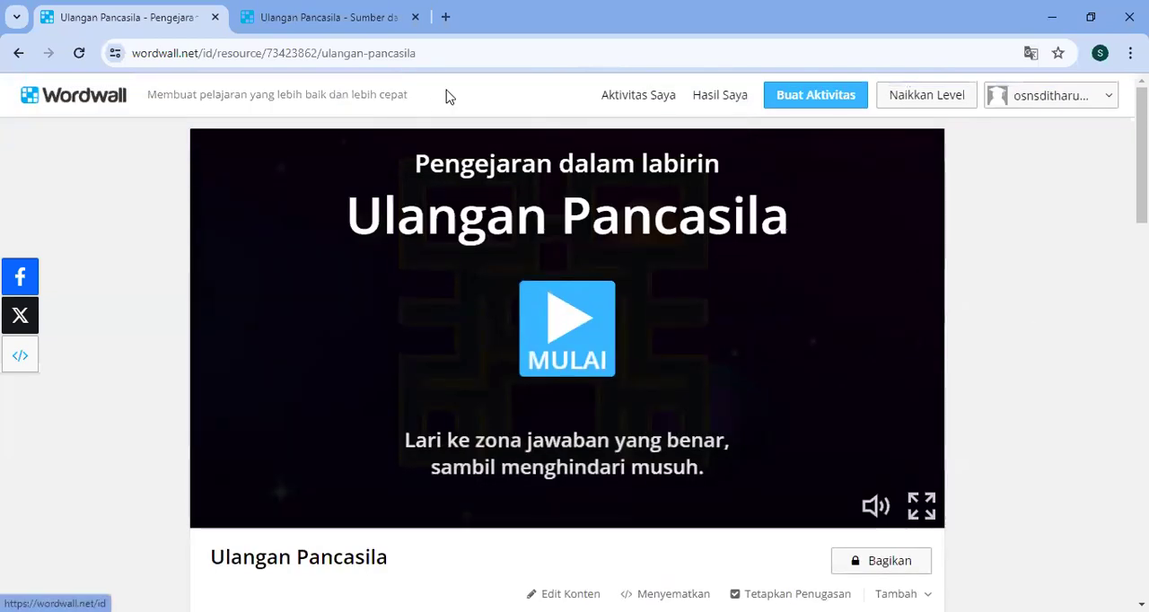
{"action": "left_click", "coordinate": [620, 96]}
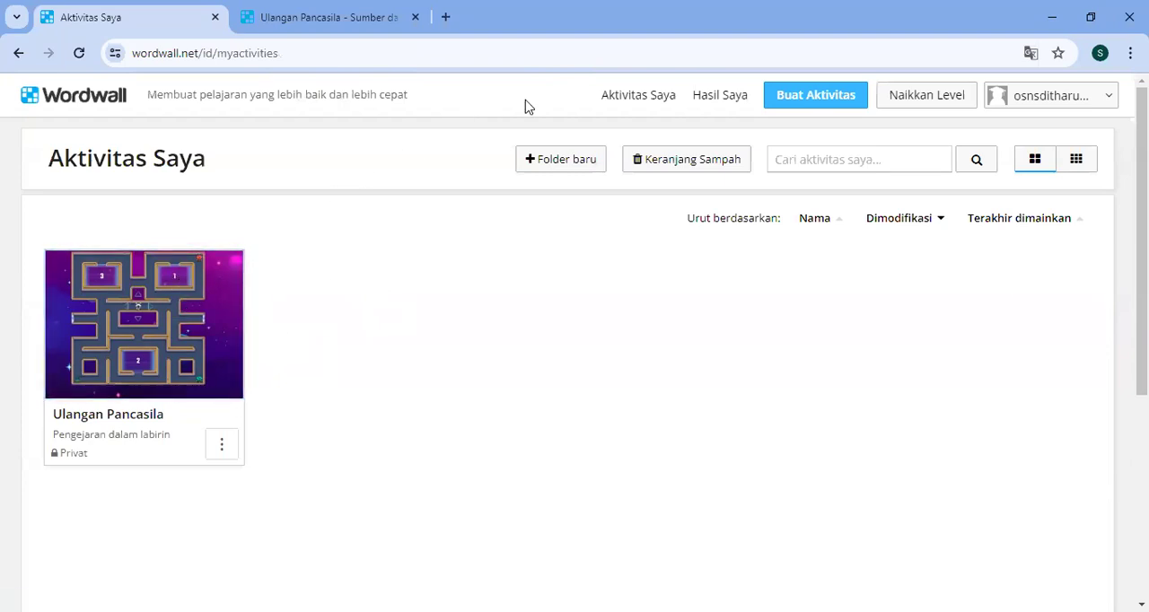
- Open the result "Jawaban Siswa 'Ulangan Pancasila'" and examine its summary, charts, leaderboard and results by student
{"action": "left_click", "coordinate": [707, 98]}
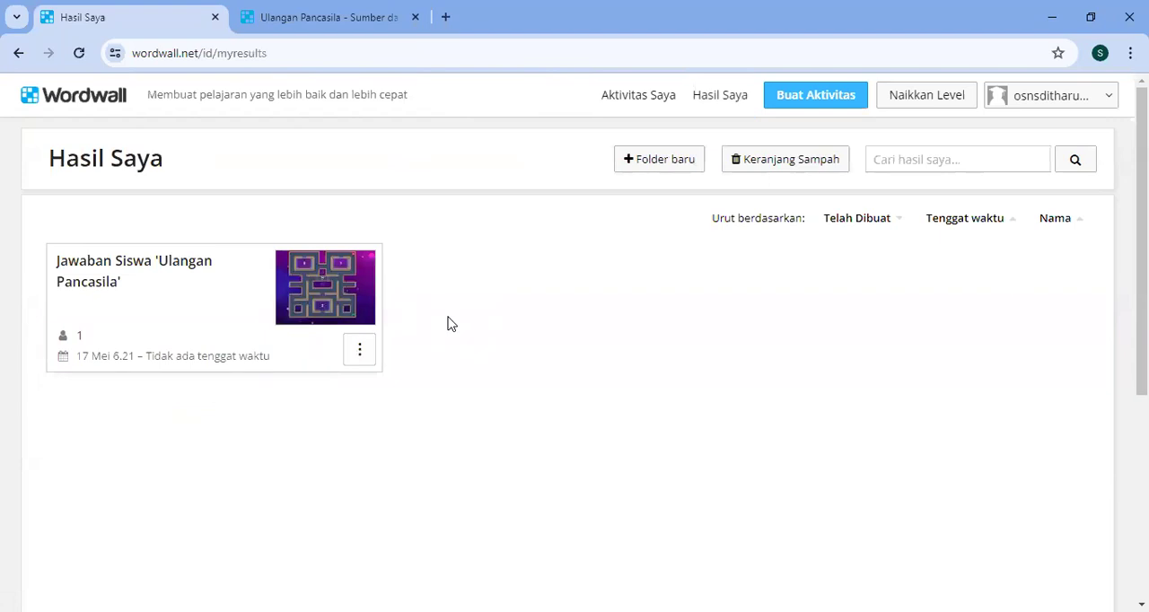
{"action": "left_click", "coordinate": [204, 290]}
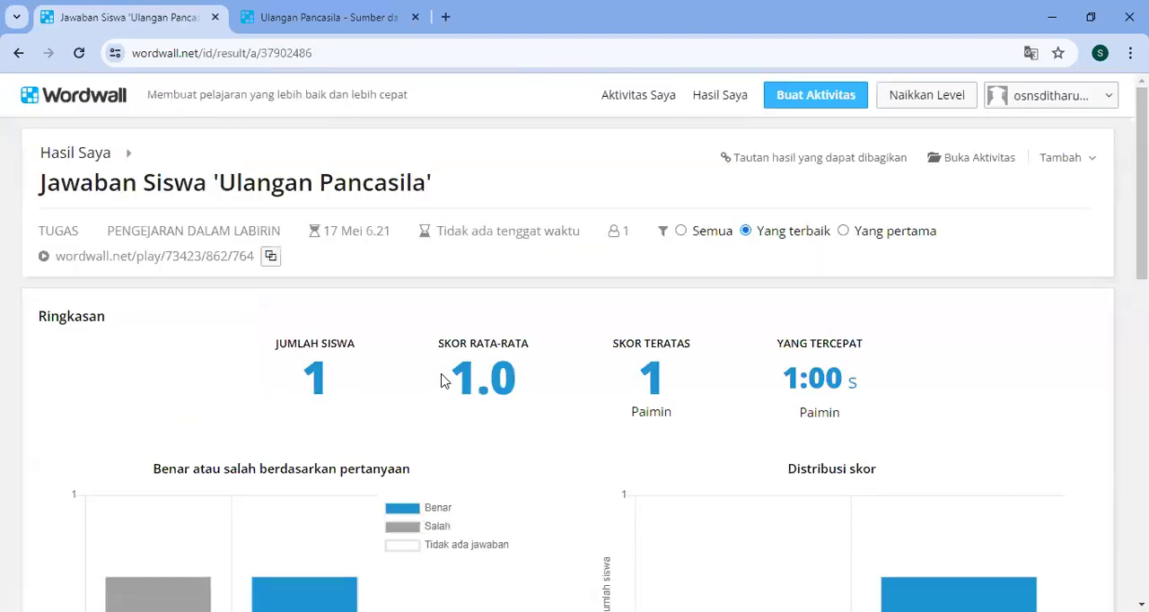
{"action": "scroll", "coordinate": [444, 372], "scroll_direction": "down", "scroll_amount": 3}
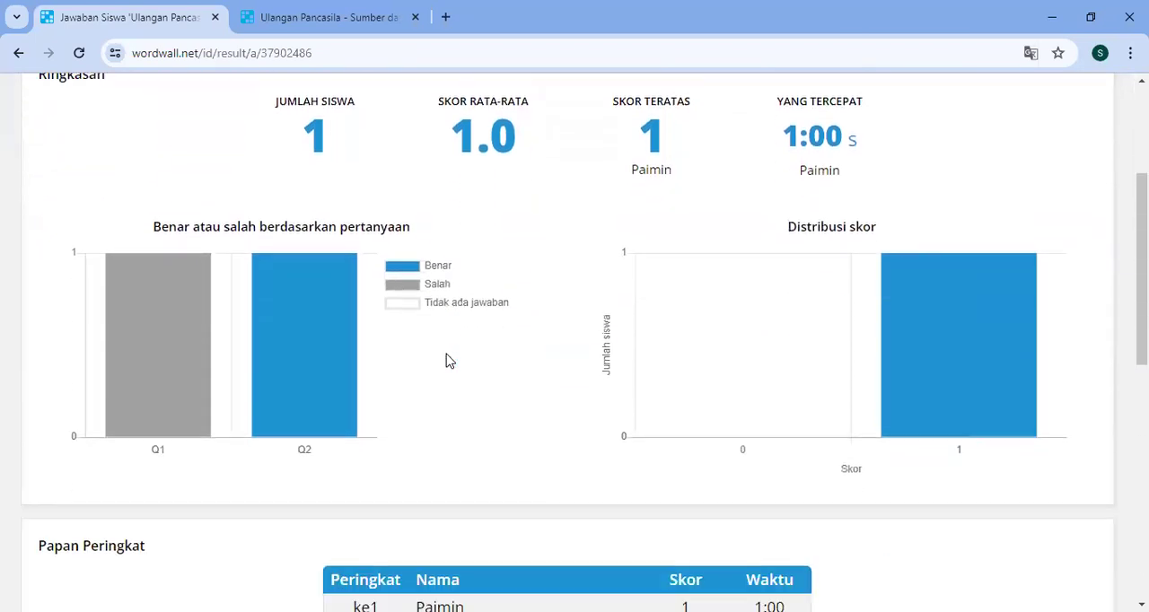
{"action": "scroll", "coordinate": [449, 361], "scroll_direction": "down", "scroll_amount": 3}
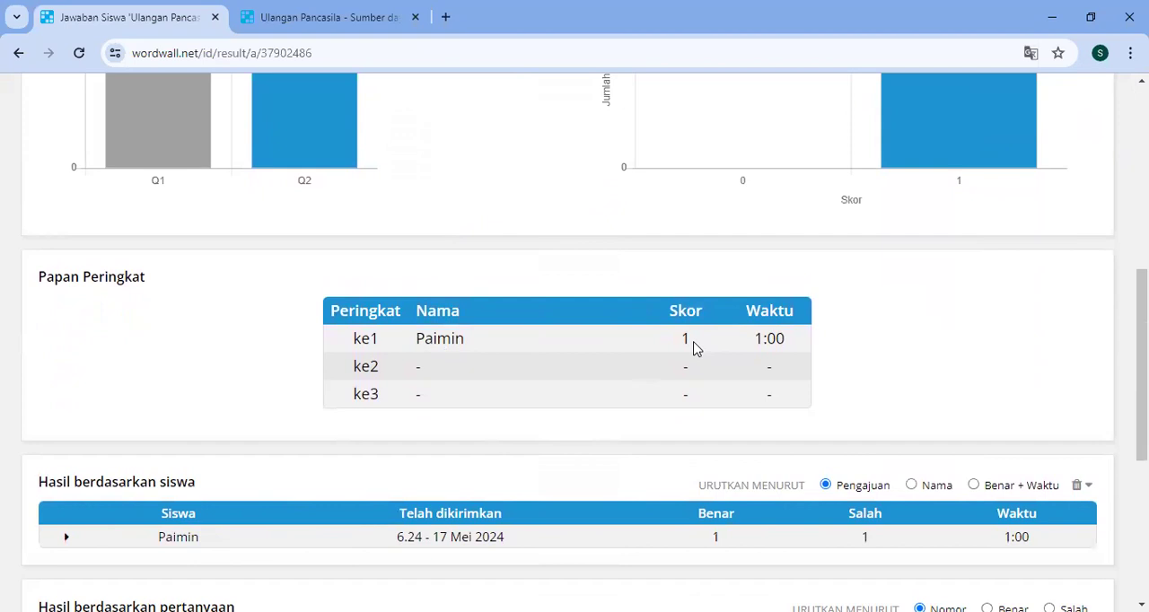
{"action": "scroll", "coordinate": [693, 348], "scroll_direction": "up", "scroll_amount": 5}
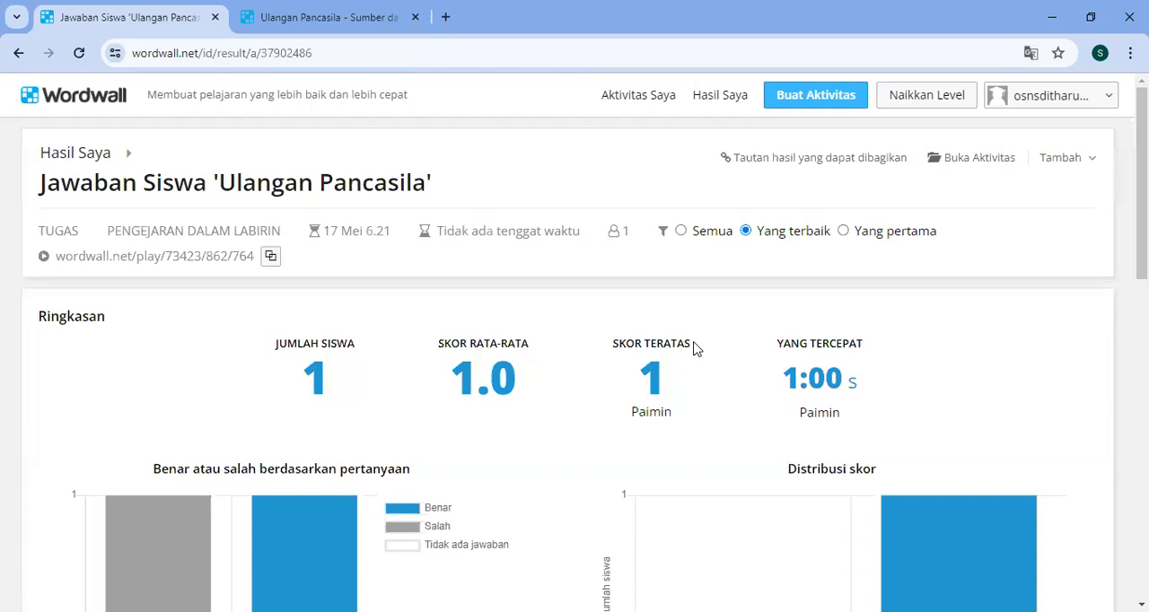
- Start creating another activity and look over the available free and Pro templates
{"action": "left_click", "coordinate": [634, 100]}
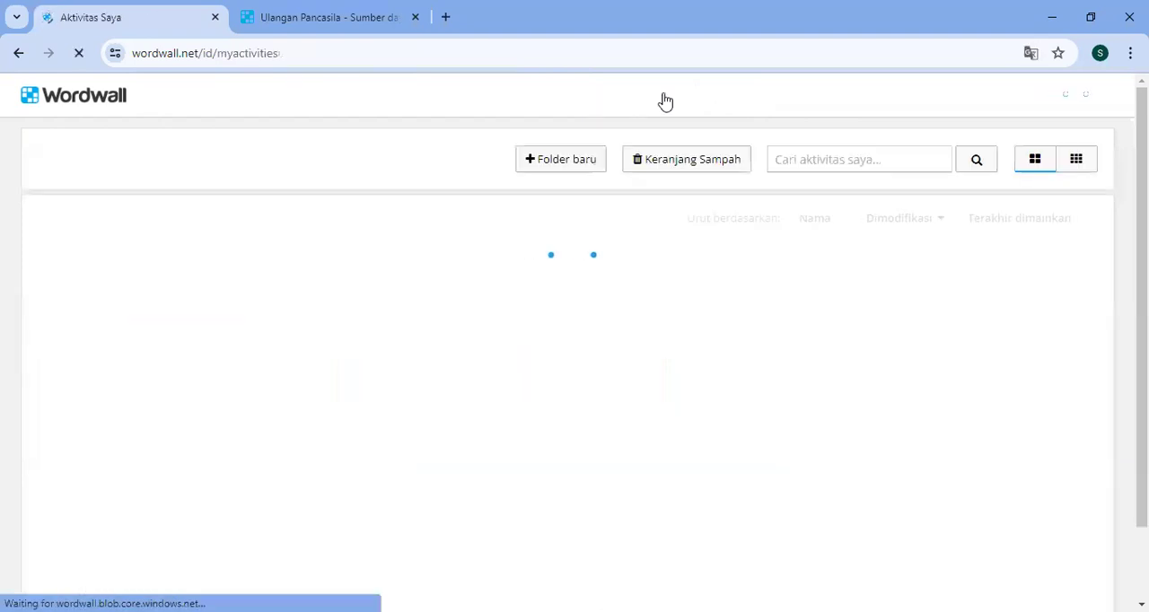
{"action": "left_click", "coordinate": [803, 99]}
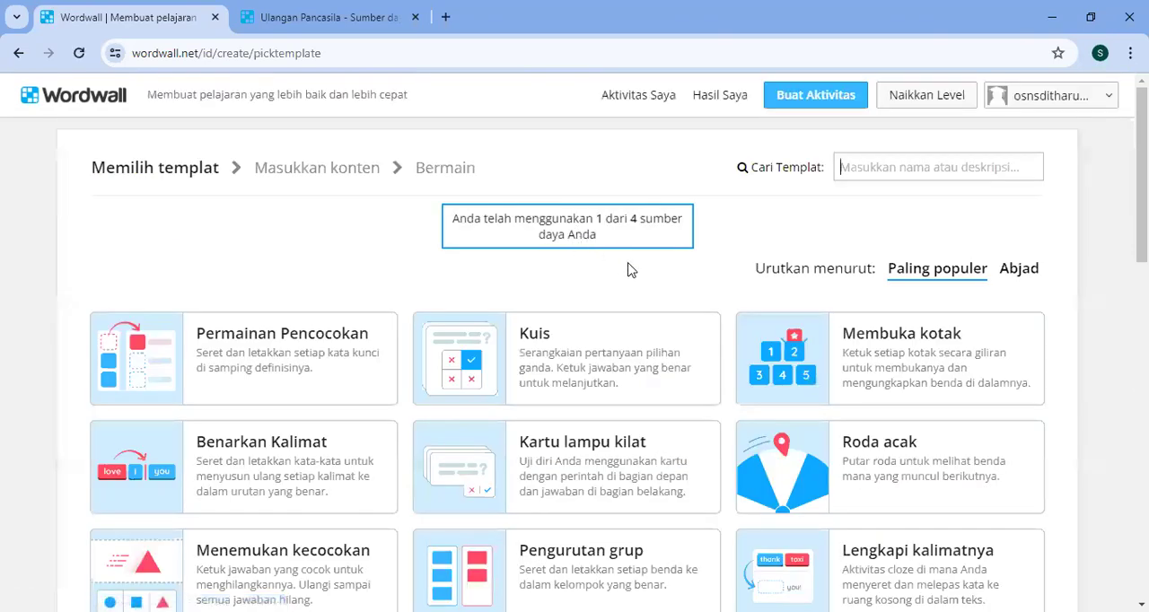
{"action": "scroll", "coordinate": [644, 386], "scroll_direction": "down", "scroll_amount": 3}
{"action": "scroll", "coordinate": [644, 386], "scroll_direction": "up", "scroll_amount": 3}
{"action": "scroll", "coordinate": [644, 386], "scroll_direction": "down", "scroll_amount": 1}
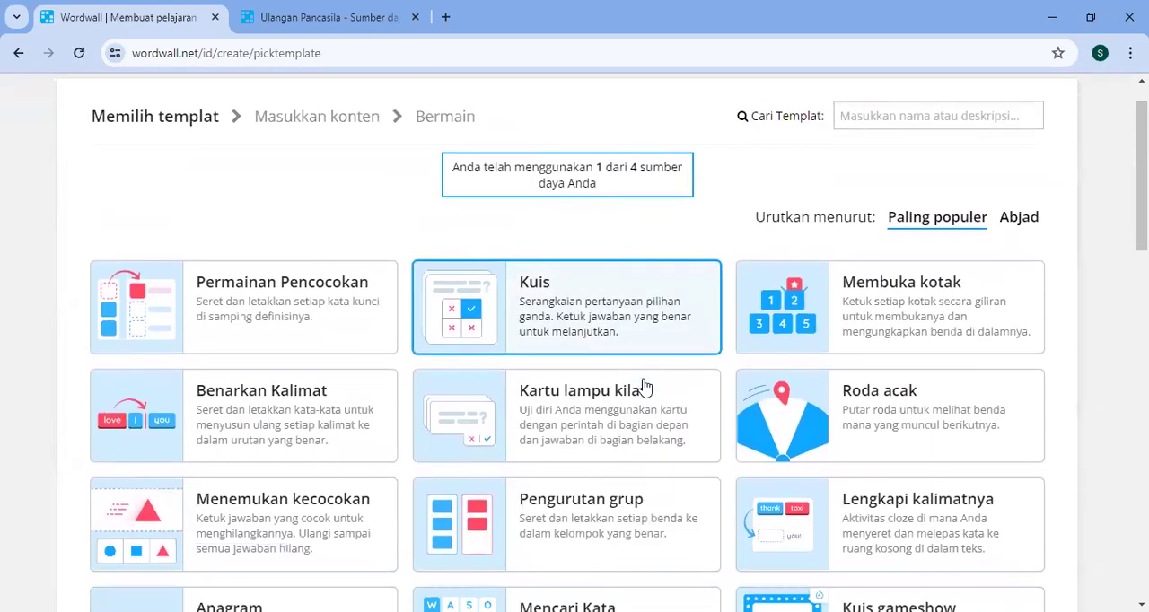
{"action": "scroll", "coordinate": [644, 385], "scroll_direction": "down", "scroll_amount": 5}
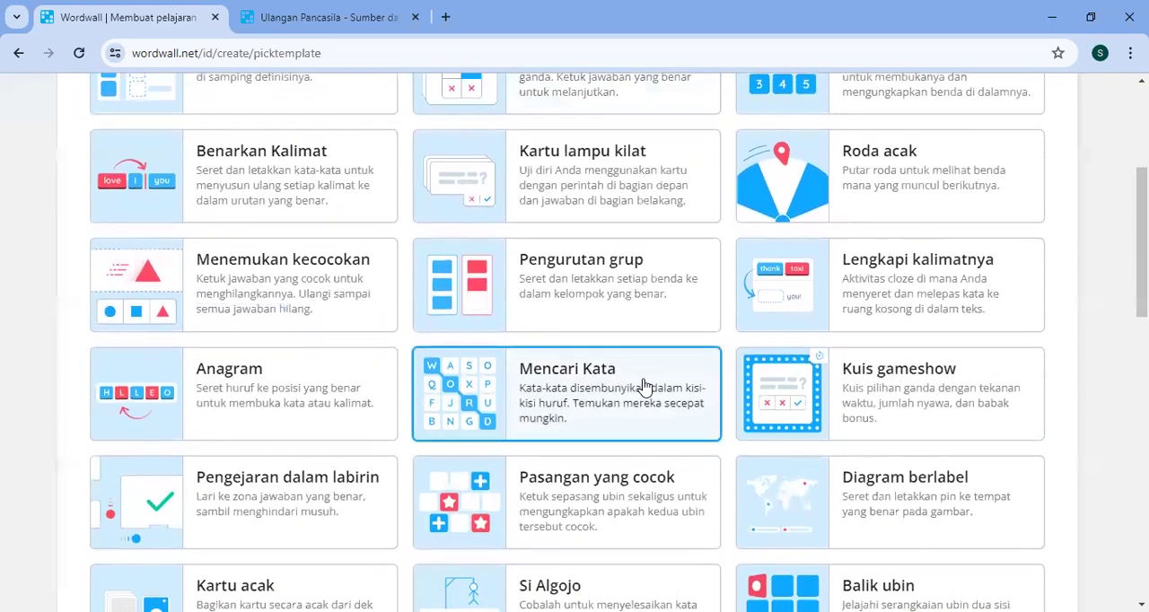
{"action": "scroll", "coordinate": [644, 386], "scroll_direction": "down", "scroll_amount": 8}
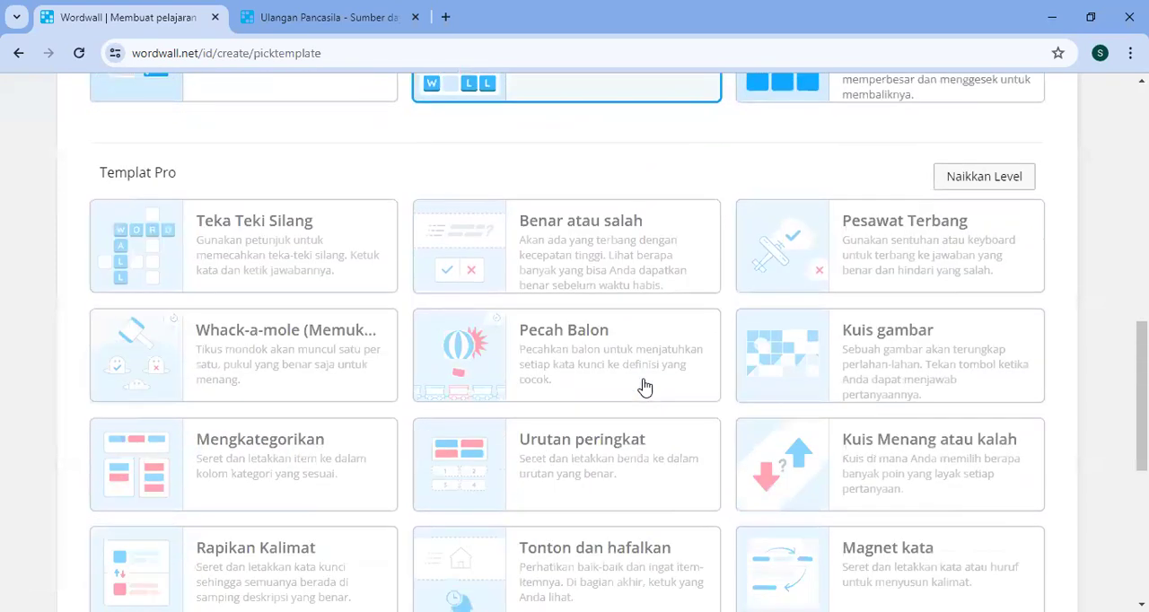
{"action": "scroll", "coordinate": [644, 379], "scroll_direction": "up", "scroll_amount": 13}
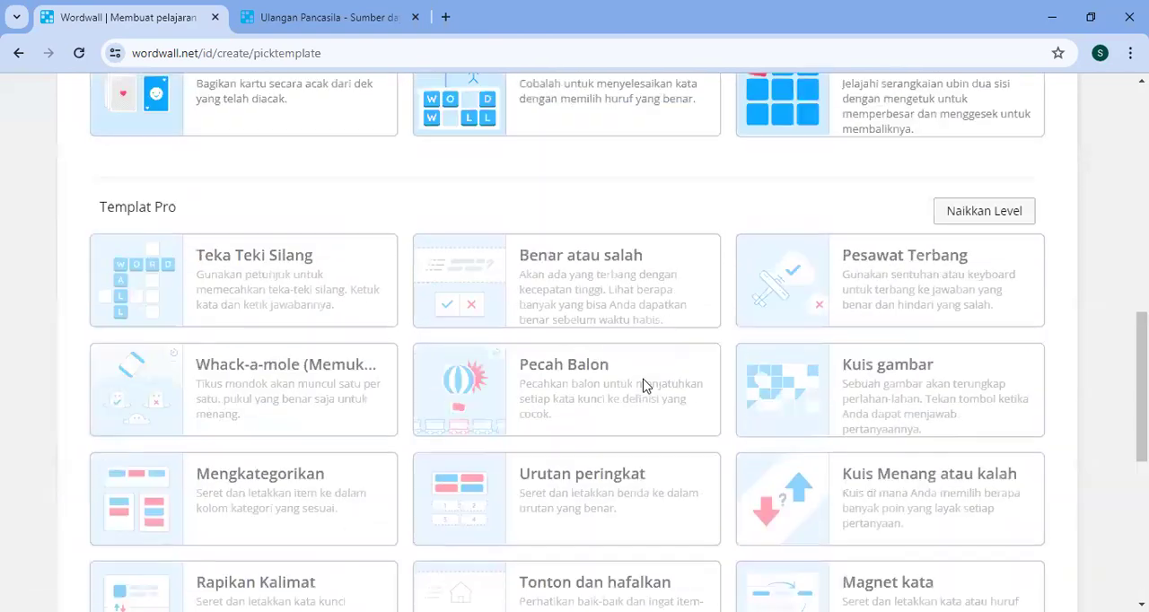
{"action": "scroll", "coordinate": [644, 386], "scroll_direction": "up", "scroll_amount": 2}
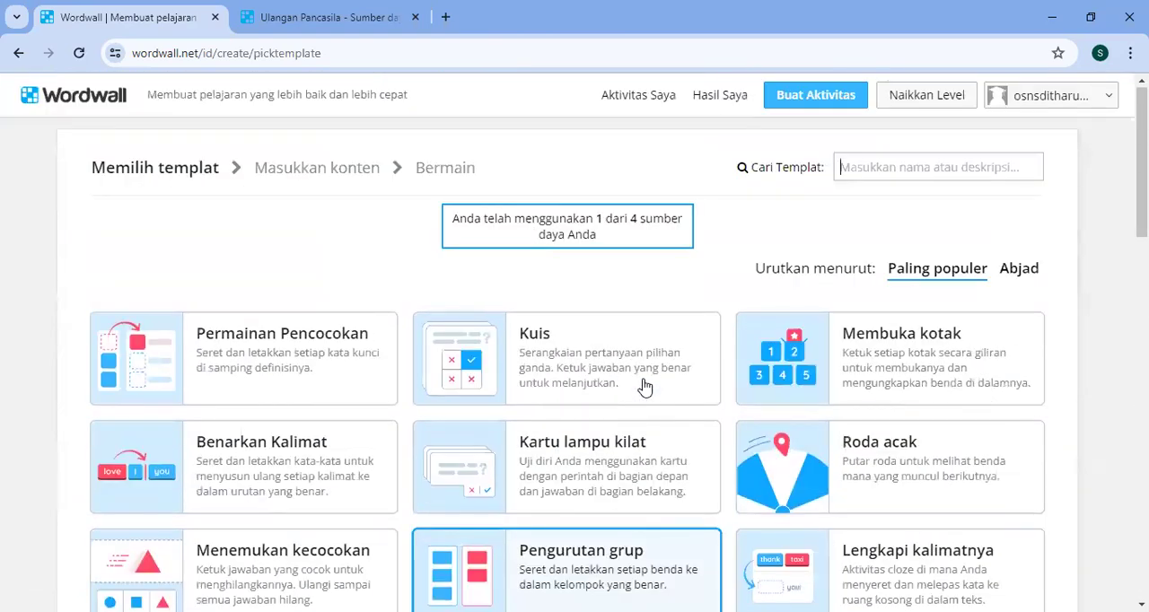